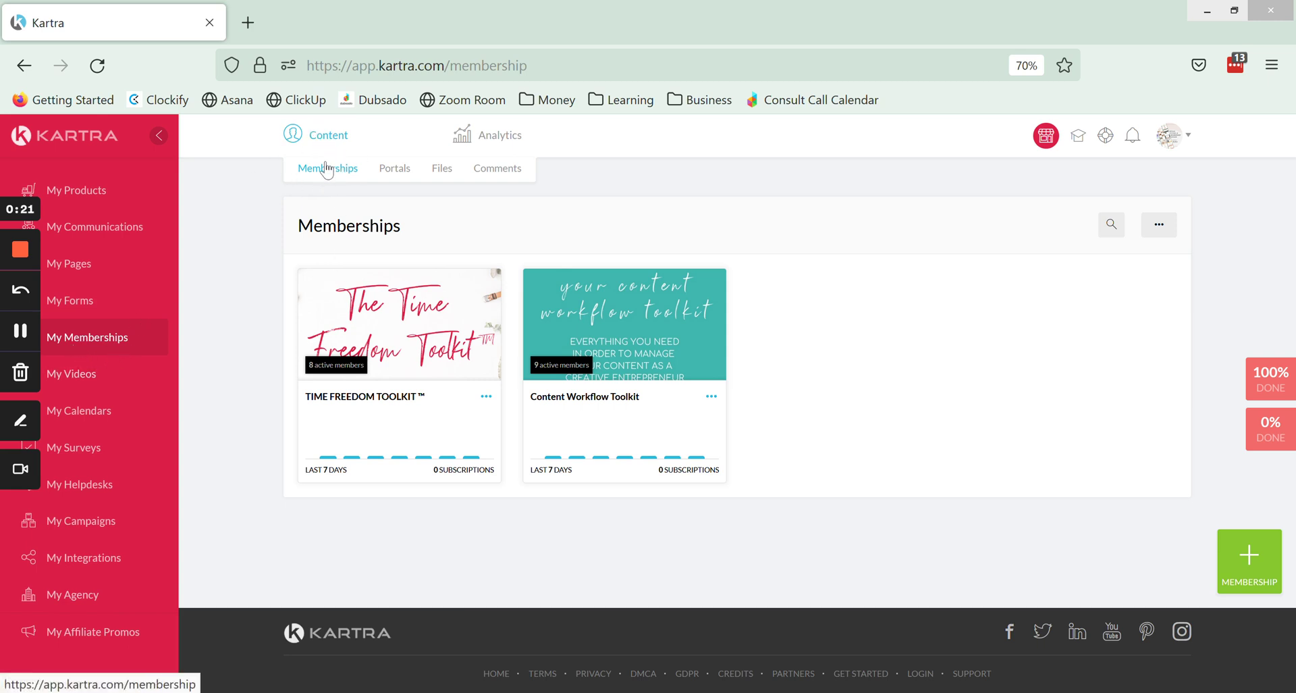
# Open the Portals tab under Content to list the existing membership portals.
pyautogui.click(395, 169)
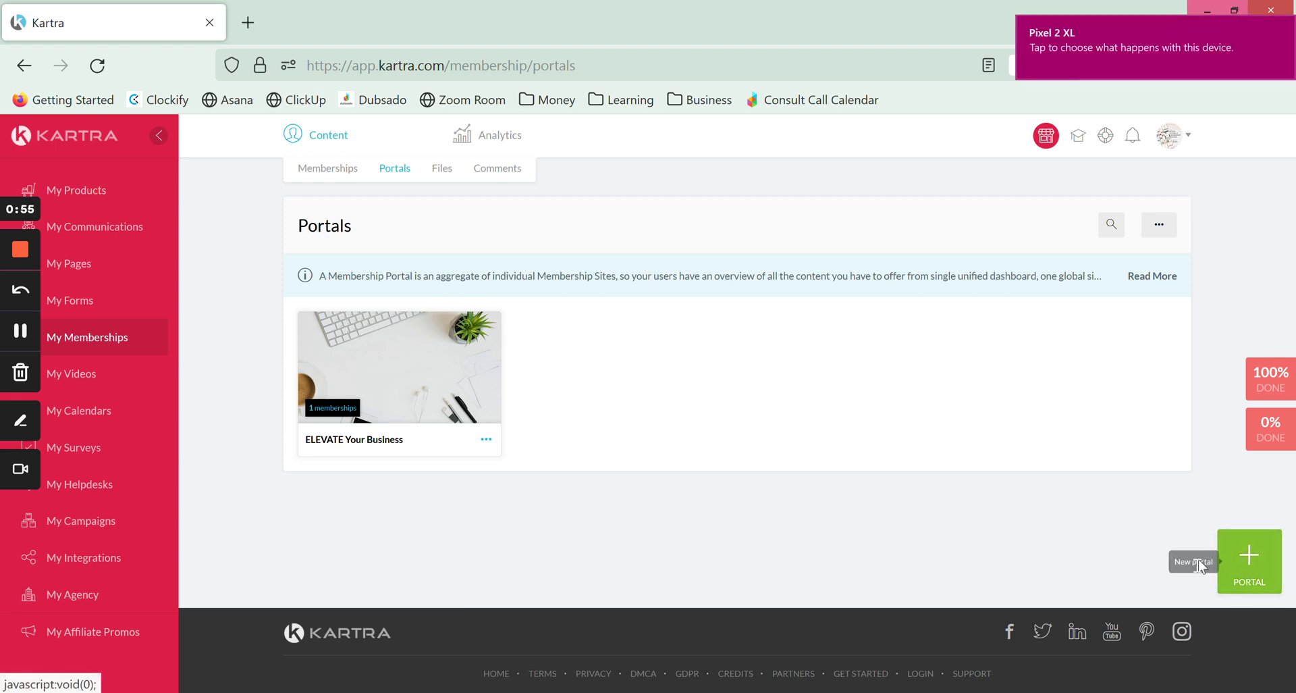
# Begin a new membership portal with the green + PORTAL button.
pyautogui.click(1247, 557)
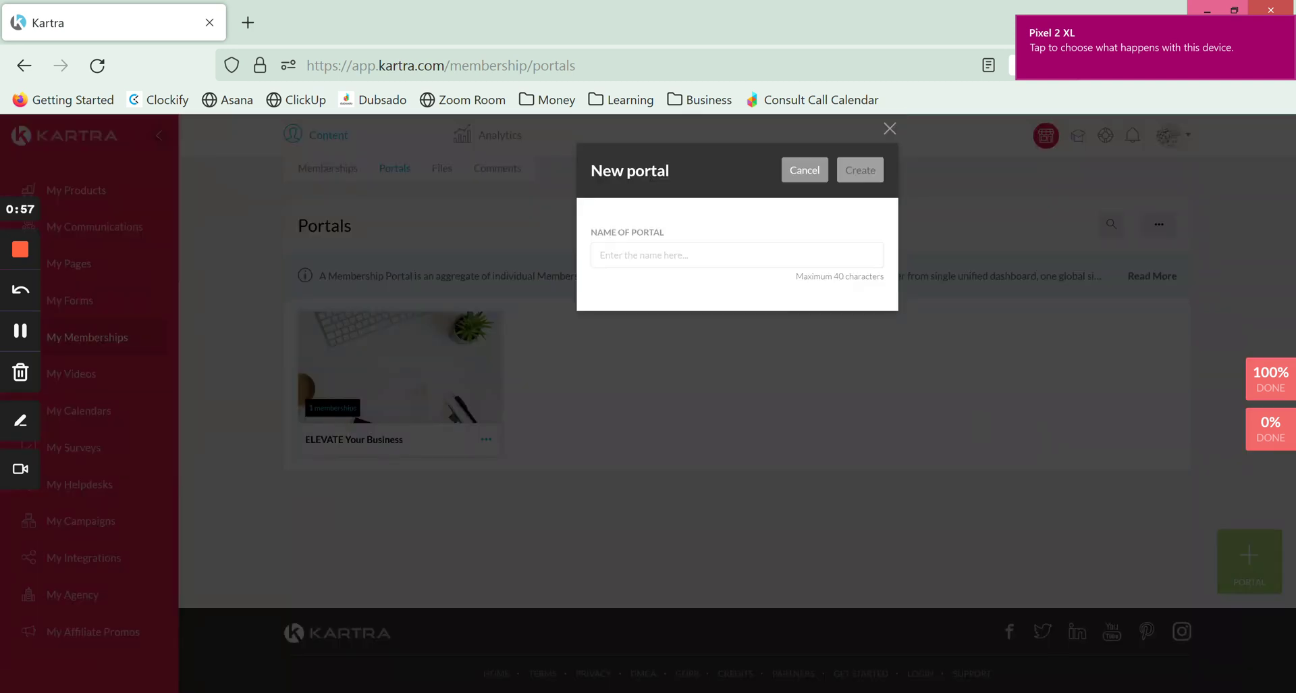
# Create a new portal named 'Test'.
pyautogui.write('Test')
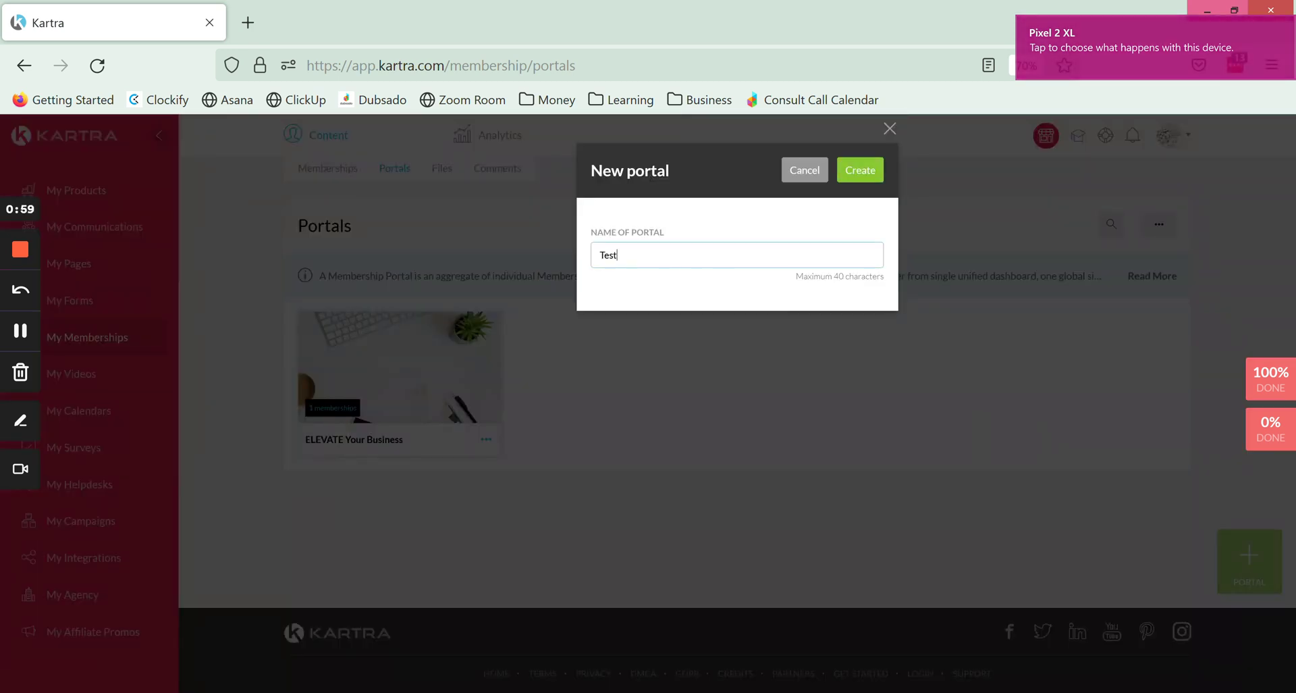
pyautogui.click(874, 177)
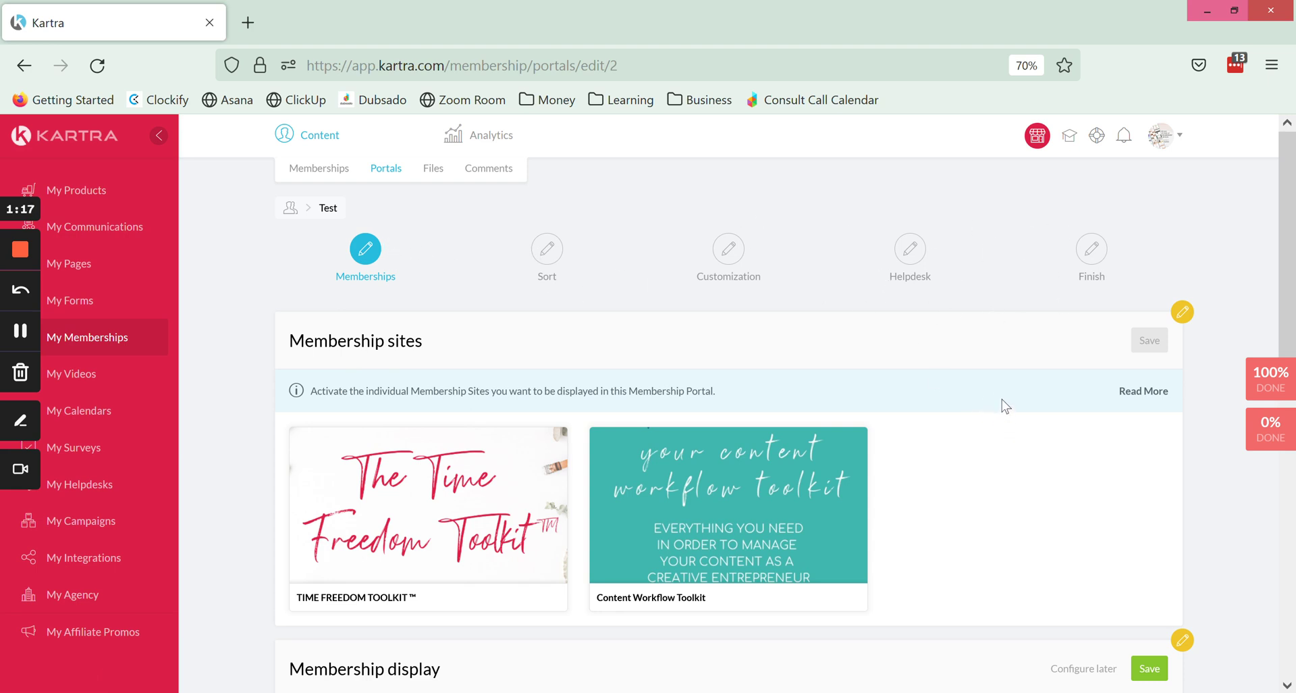
# Select TIME FREEDOM TOOLKIT™ and Content Workflow Toolkit as the portal's membership sites and save.
pyautogui.scroll(-2, 1002, 398)
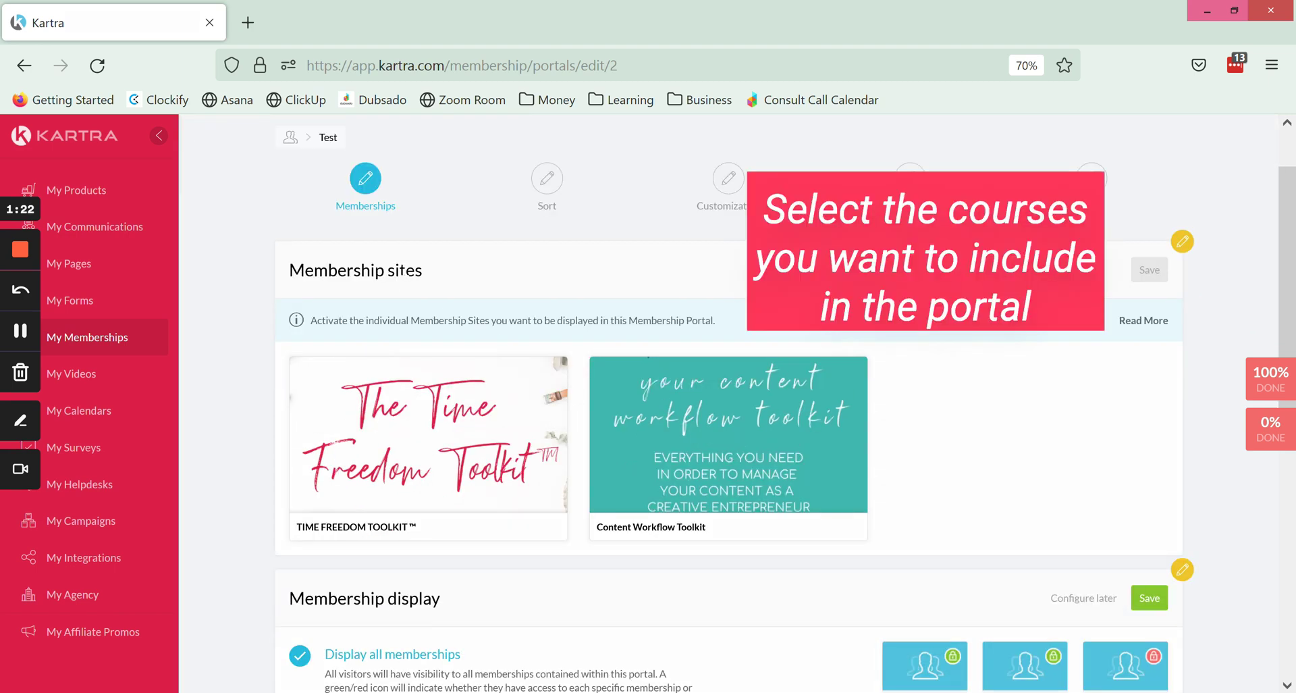
pyautogui.tripleClick(405, 269)
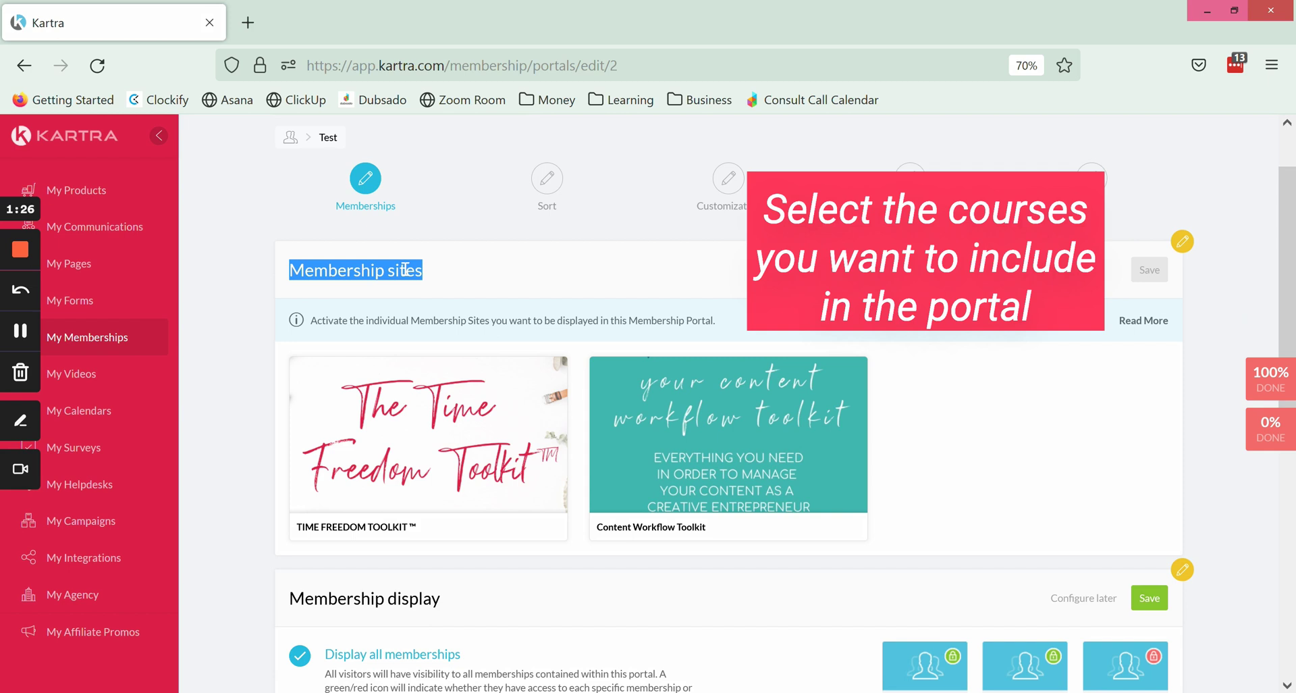
pyautogui.click(428, 448)
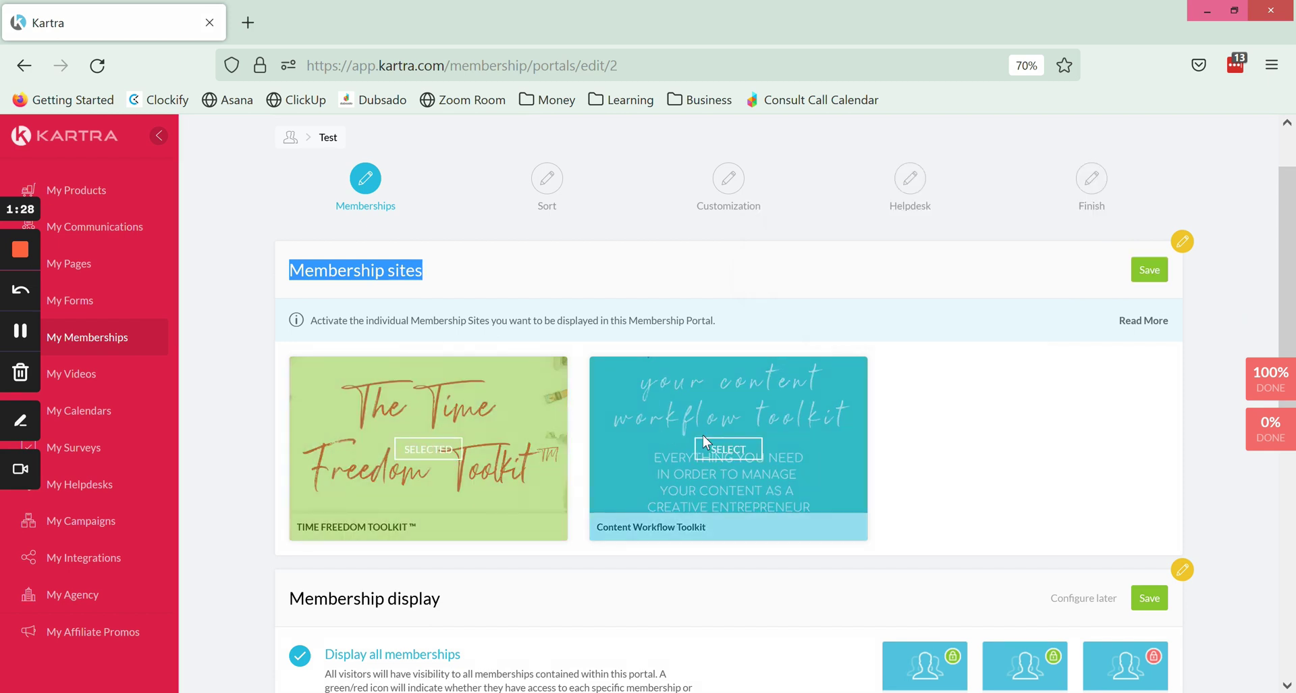
pyautogui.click(727, 448)
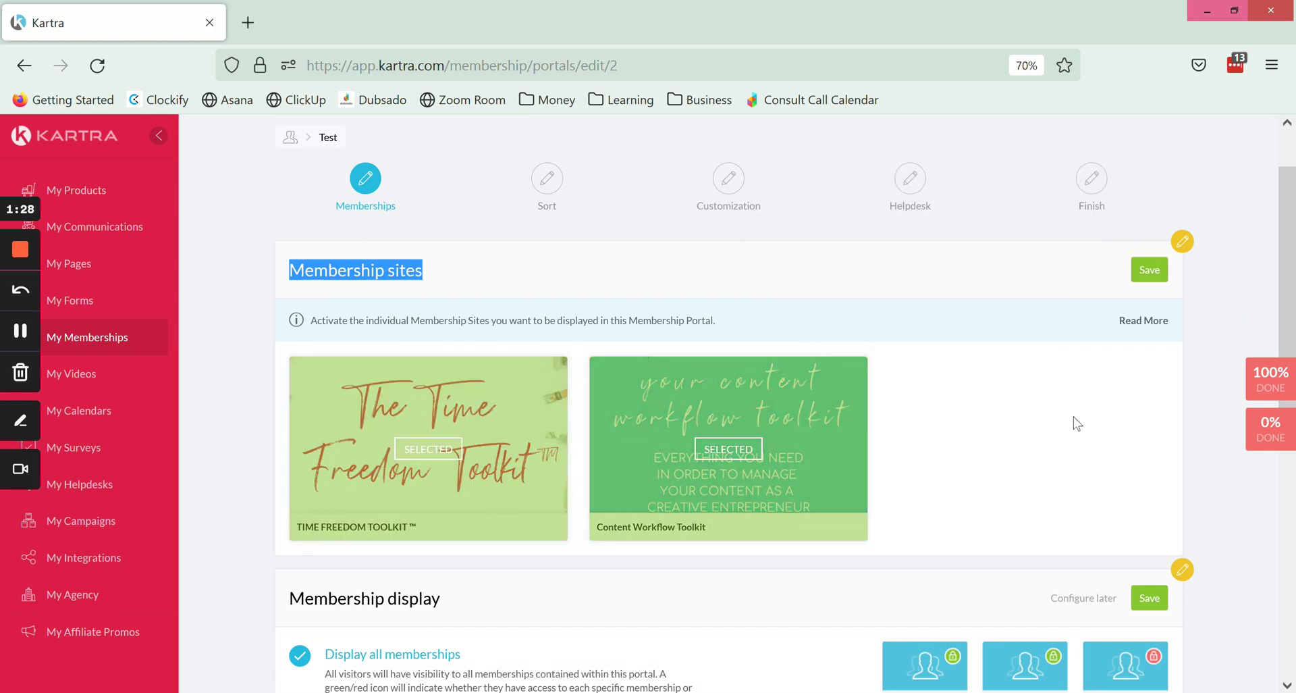
pyautogui.click(1147, 270)
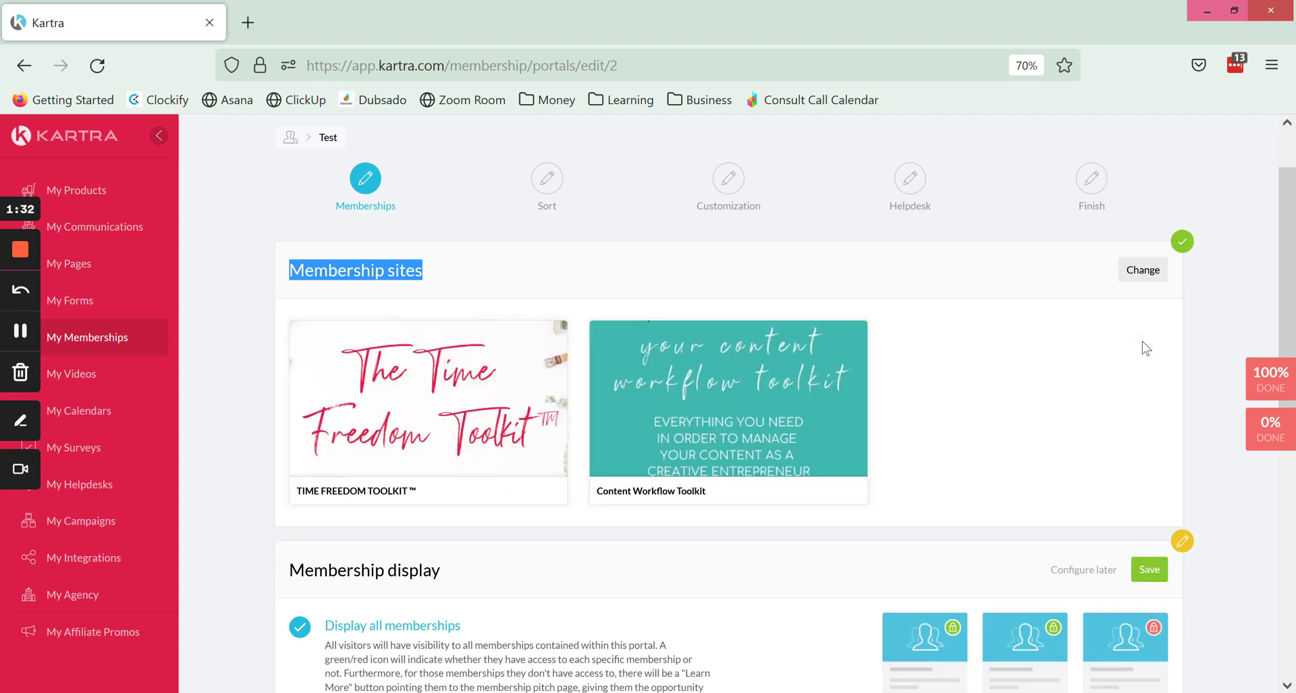
# Set the Test portal's Membership display to 'Display only accessible memberships'.
pyautogui.scroll(-3, 1129, 342)
pyautogui.tripleClick(513, 361)
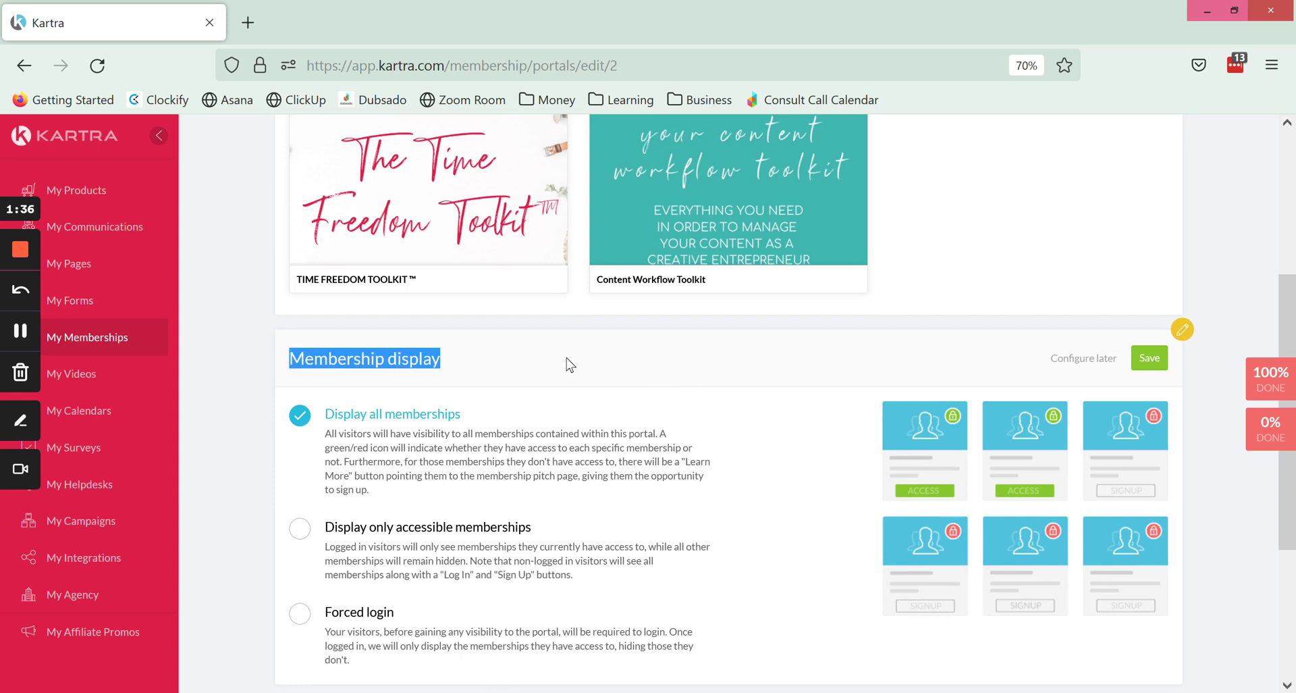
pyautogui.scroll(-1, 752, 342)
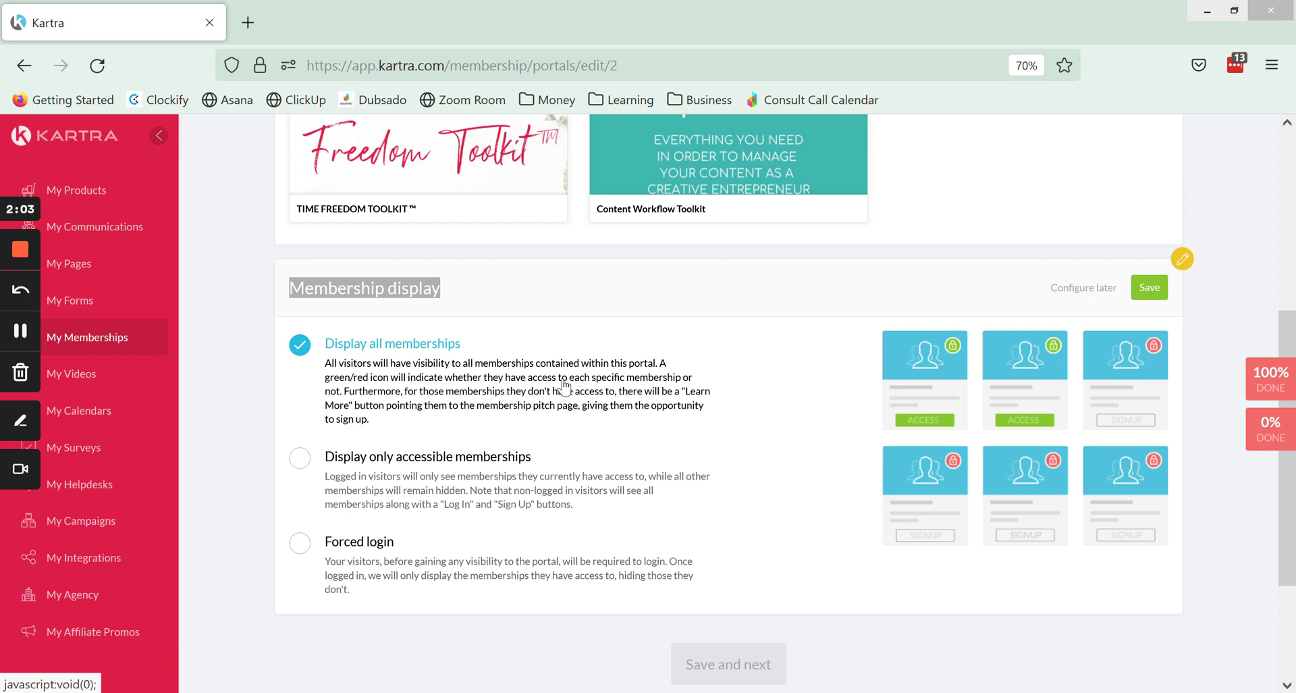
pyautogui.click(787, 348)
pyautogui.scroll(3, 787, 349)
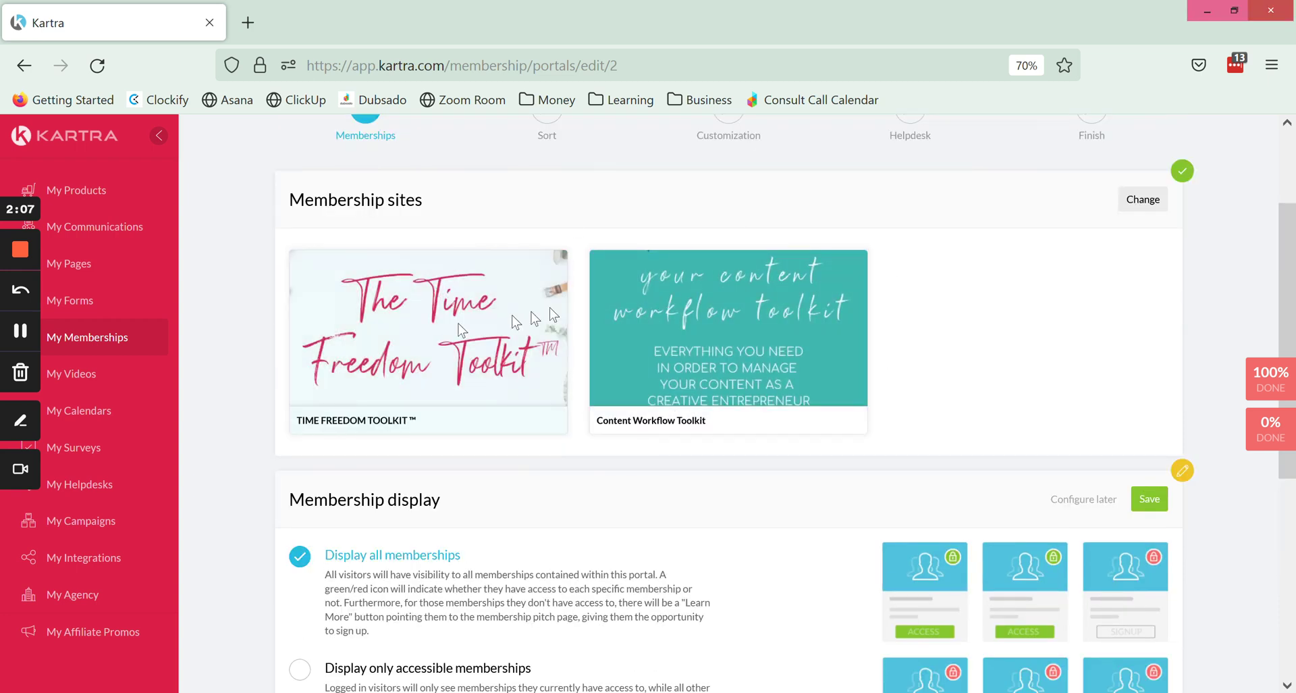
pyautogui.scroll(-3, 862, 325)
pyautogui.scroll(-2, 863, 324)
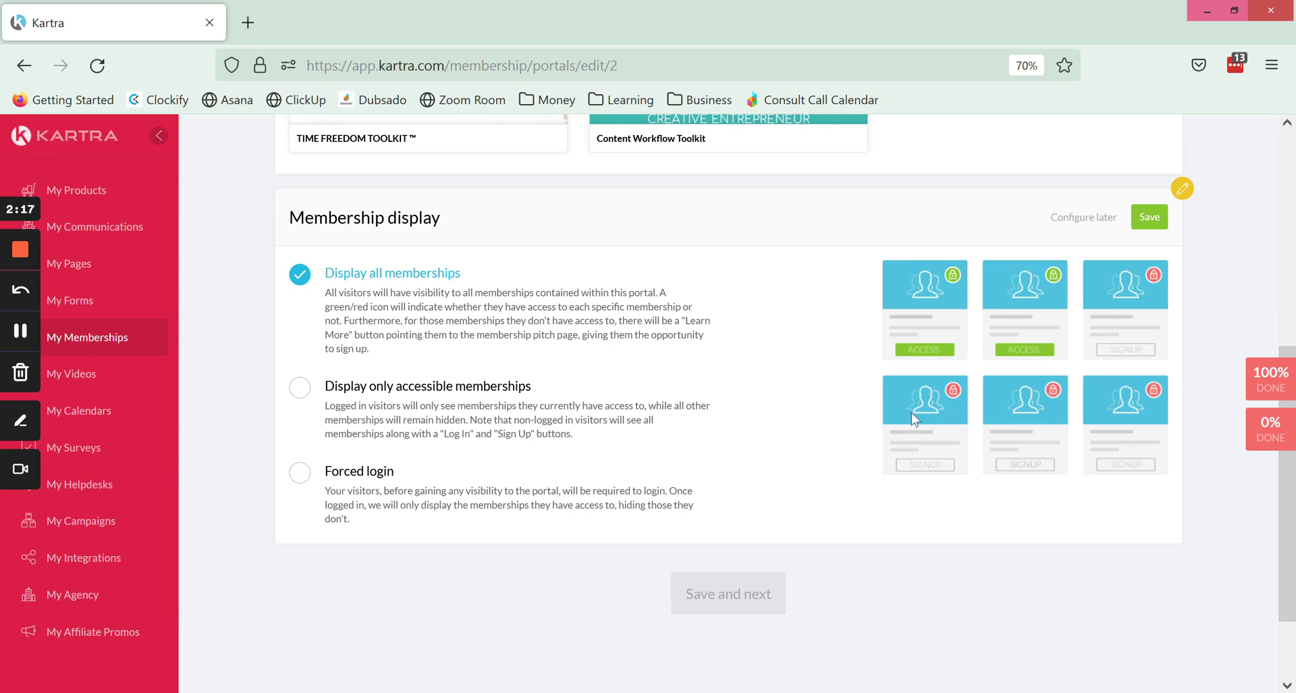
pyautogui.click(299, 390)
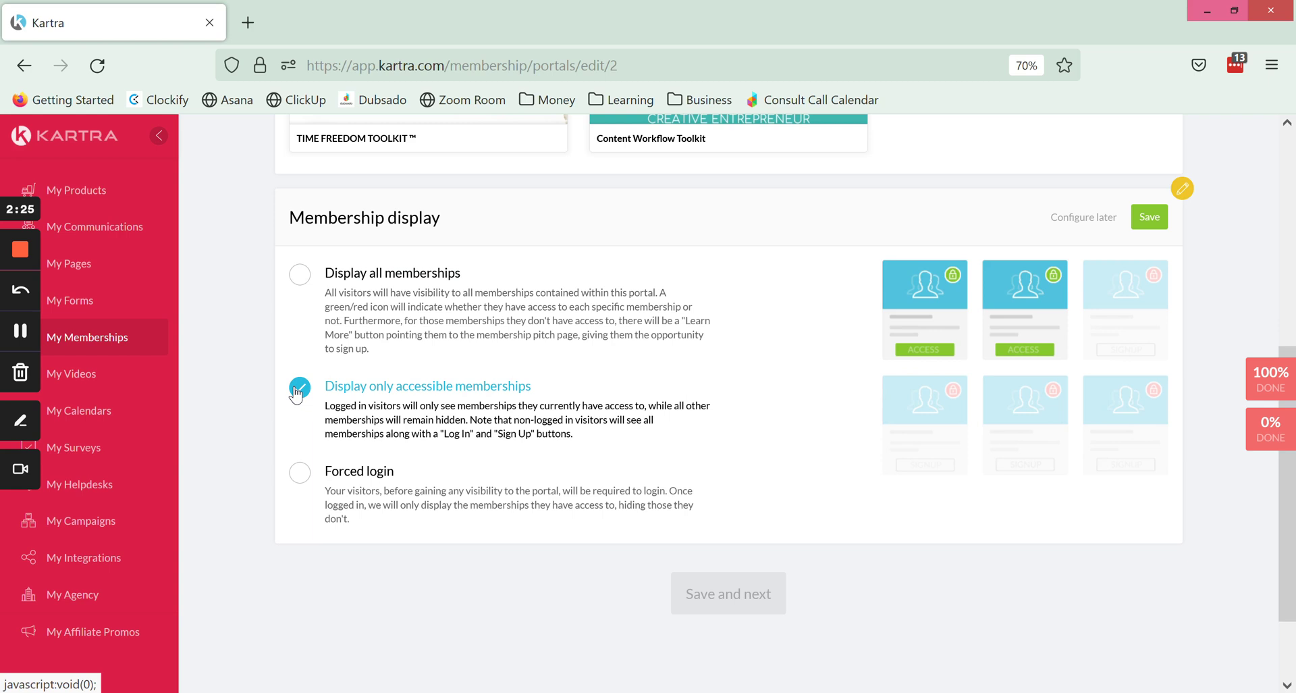
# Try Forced login, then save Membership display as 'Display all memberships'.
pyautogui.click(367, 486)
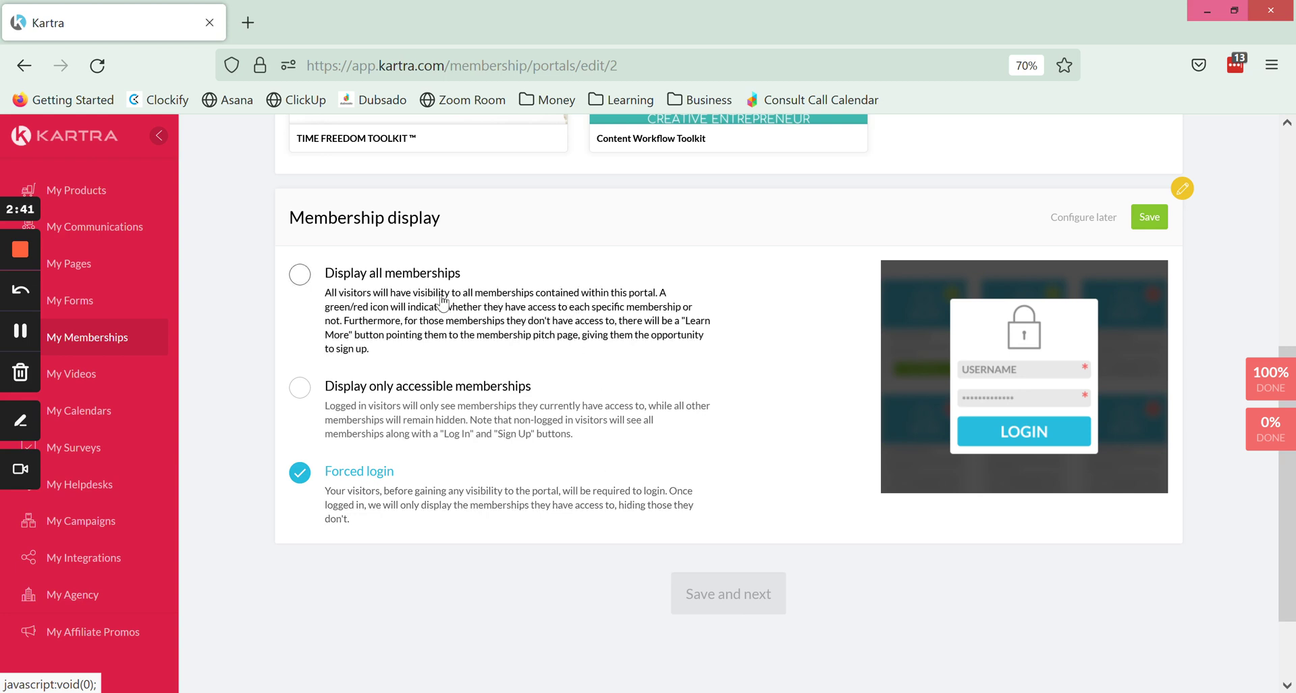
pyautogui.click(405, 273)
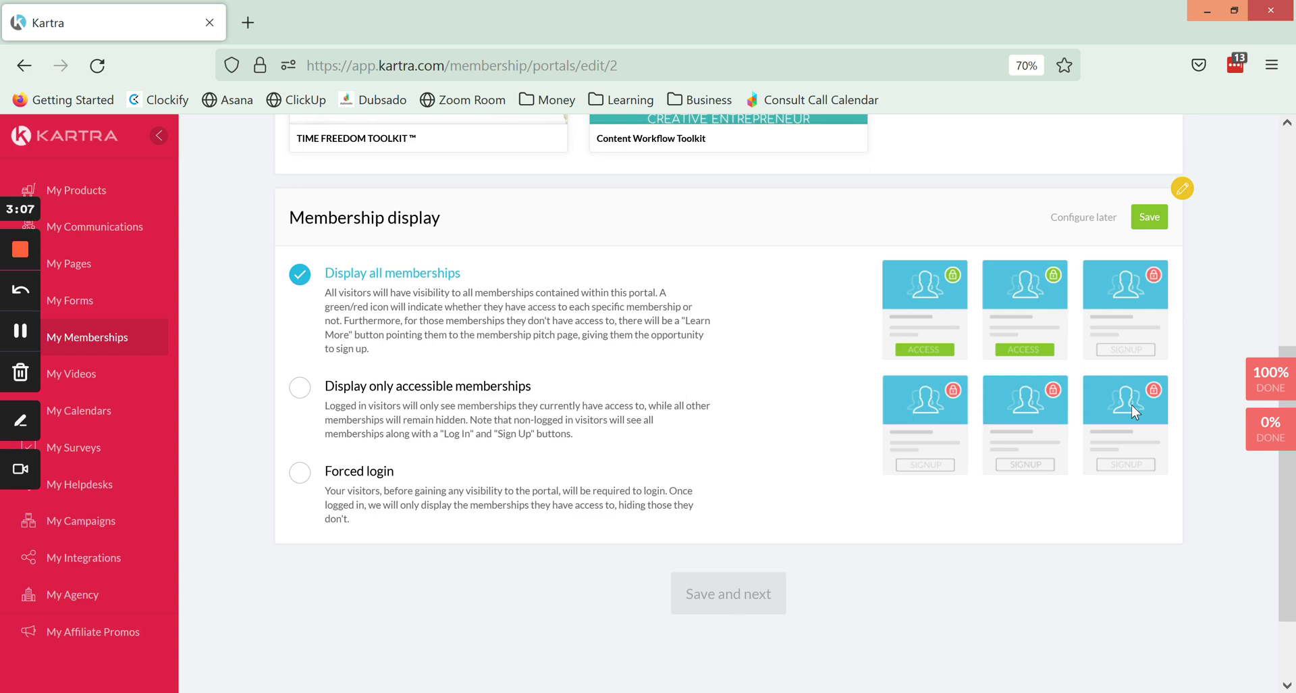
pyautogui.click(1146, 223)
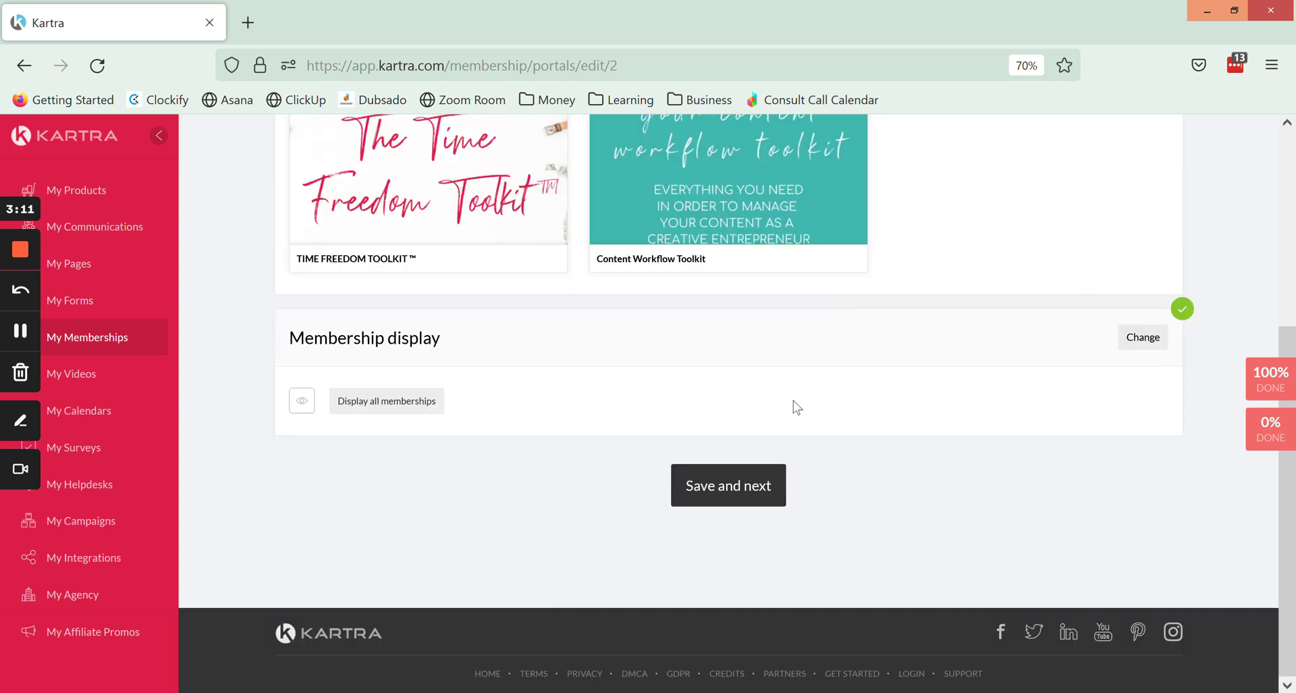
# Sort Content Workflow Toolkit ahead of TIME FREEDOM TOOLKIT™ and save the order.
pyautogui.scroll(5, 796, 405)
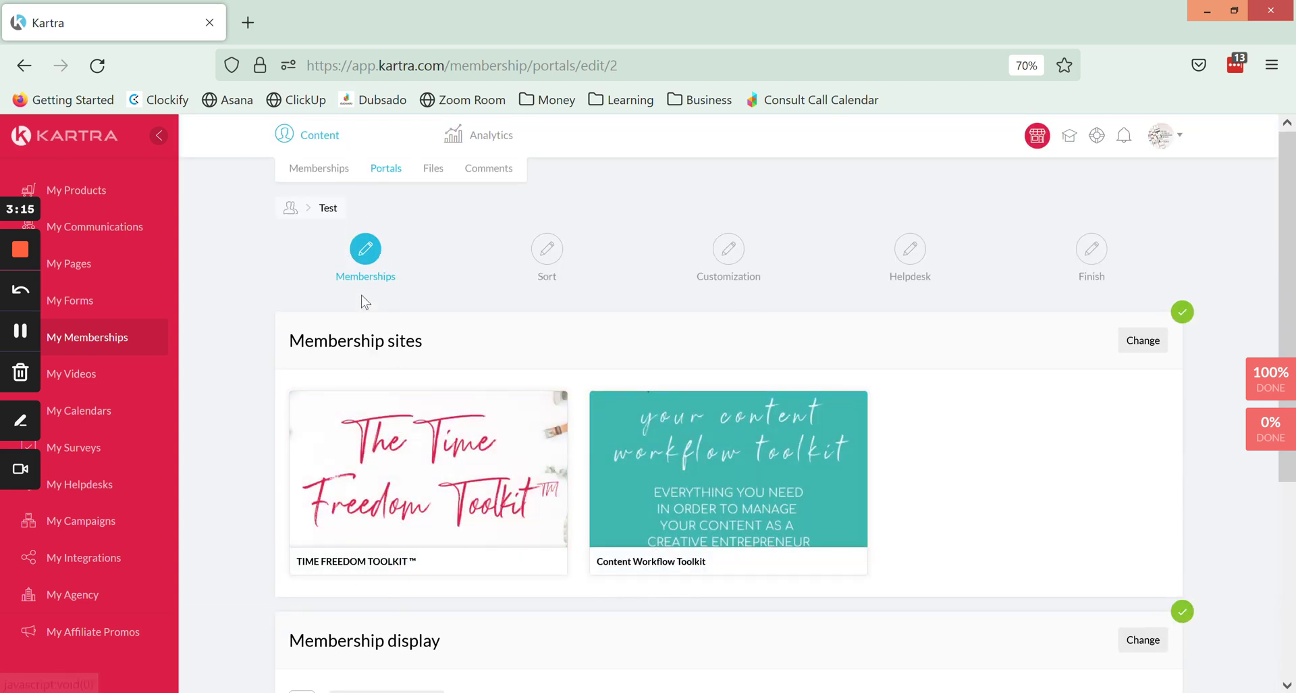
pyautogui.scroll(-1, 368, 293)
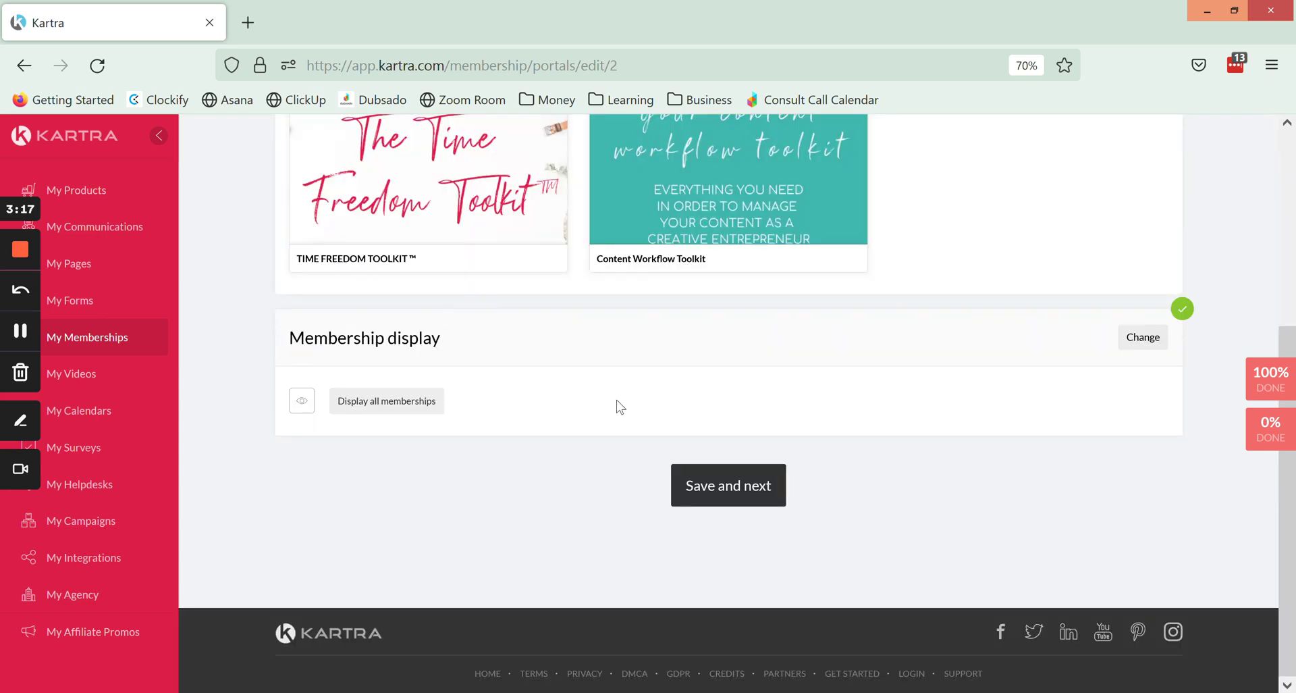
pyautogui.click(712, 486)
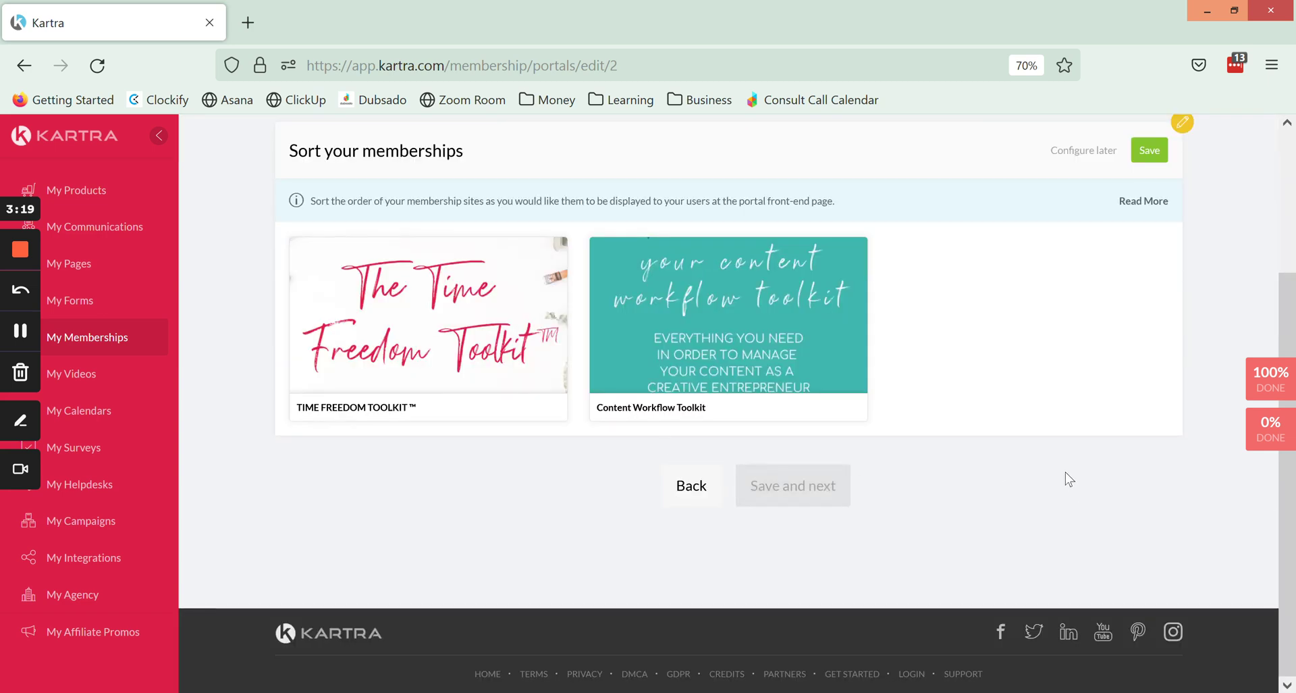
pyautogui.scroll(3, 1066, 464)
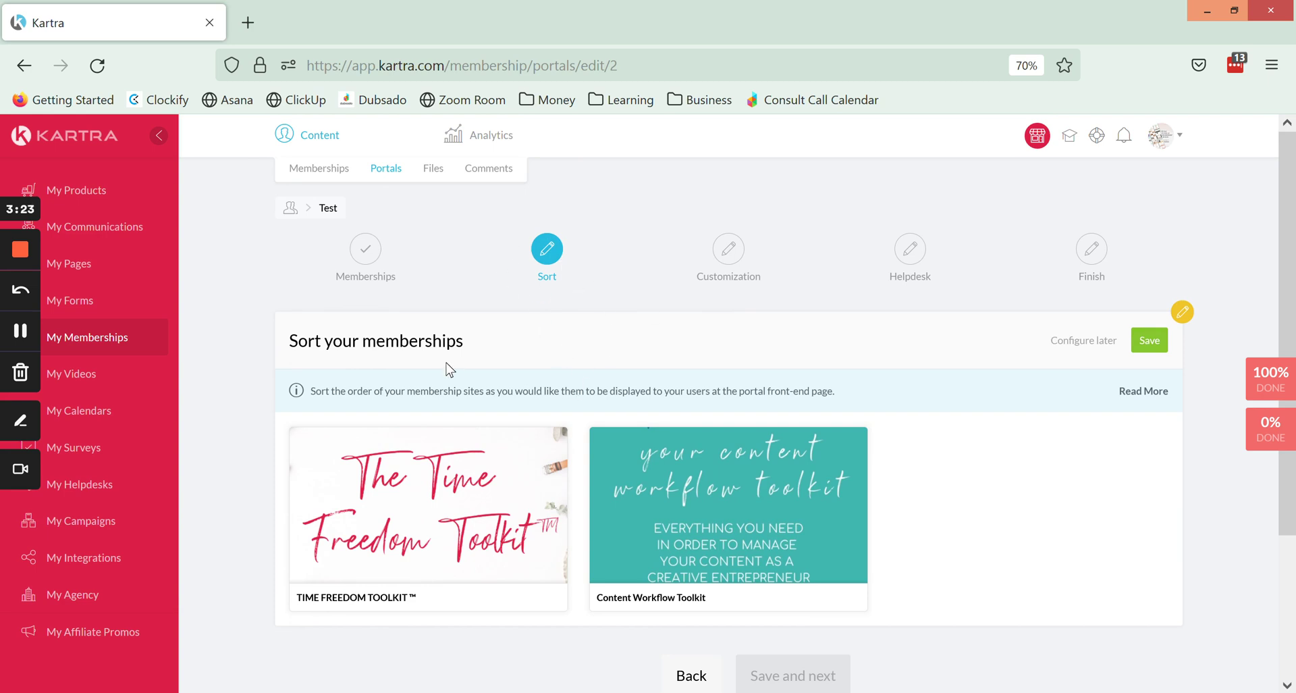
pyautogui.scroll(-2, 941, 471)
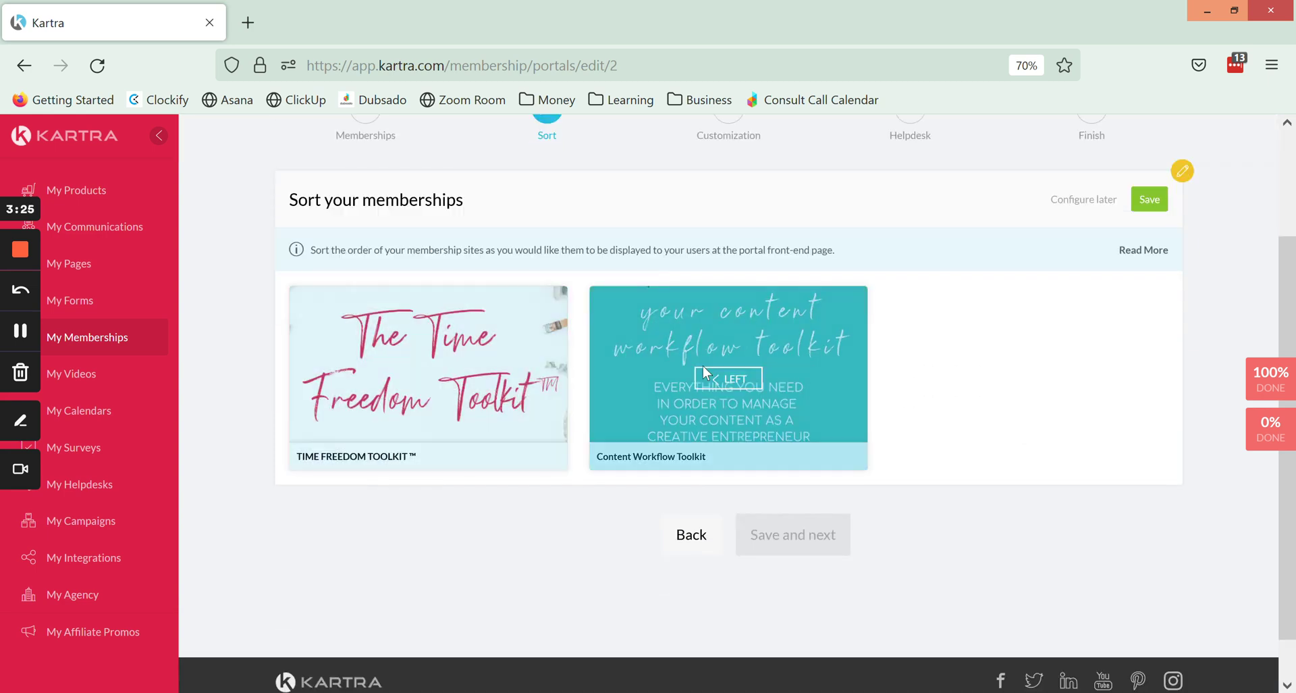
pyautogui.click(706, 381)
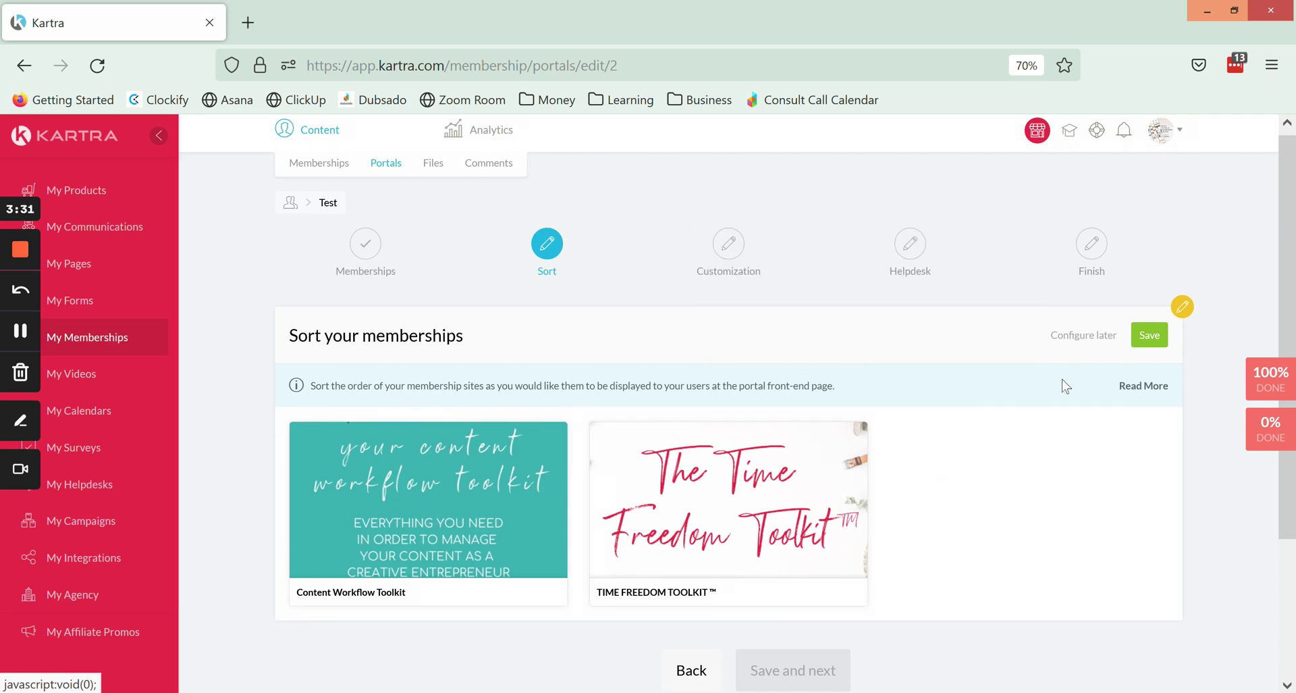
pyautogui.click(1150, 335)
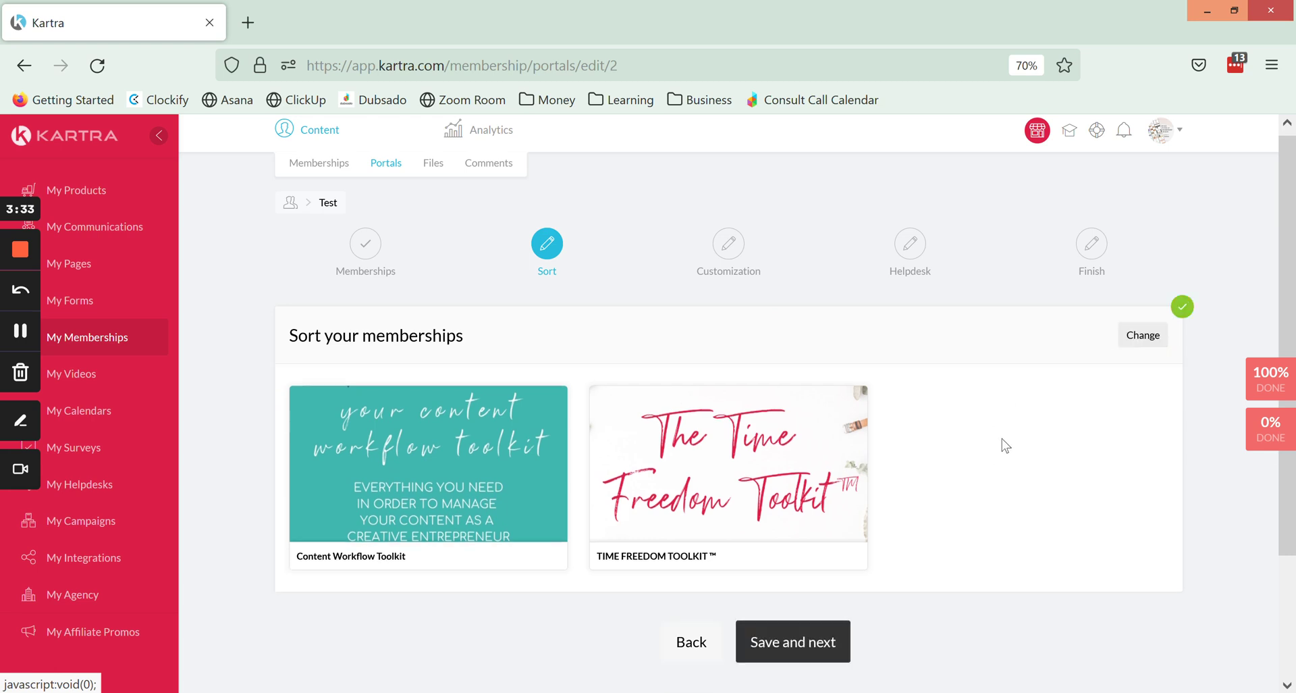
pyautogui.scroll(-3, 1002, 442)
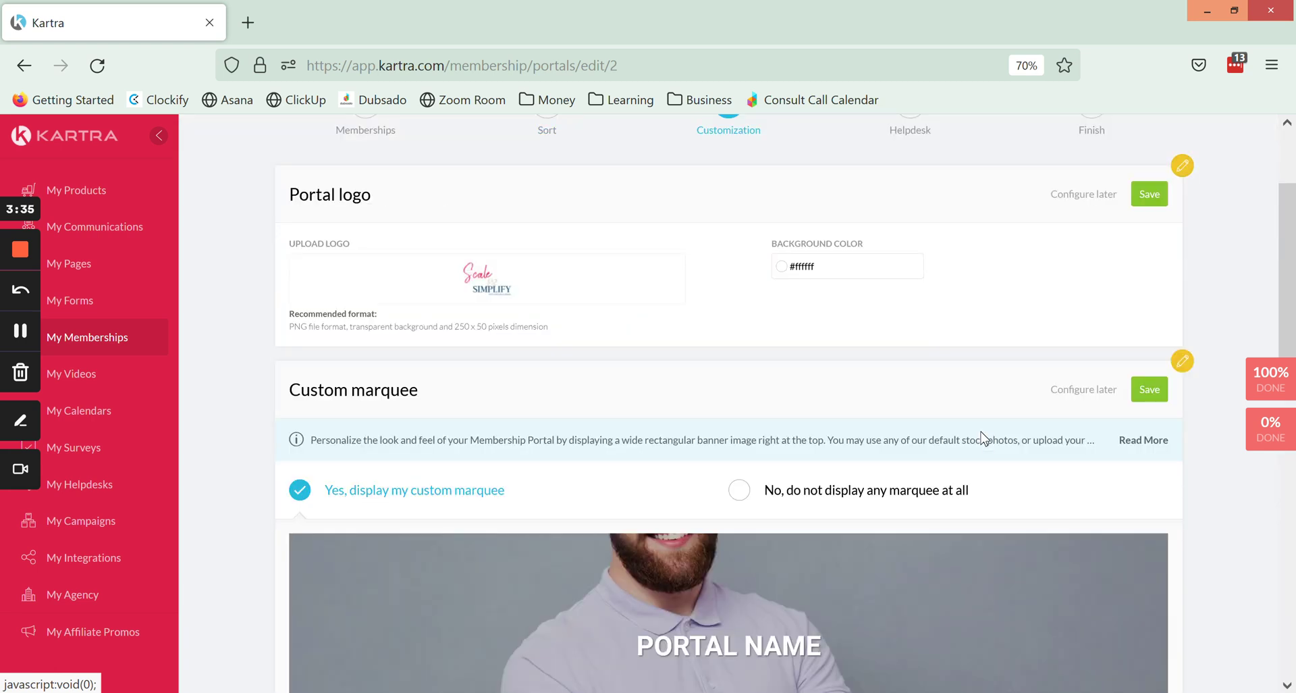
# Save the Scale Simplify logo as the Test portal's logo in the Portal logo section.
pyautogui.scroll(3, 992, 426)
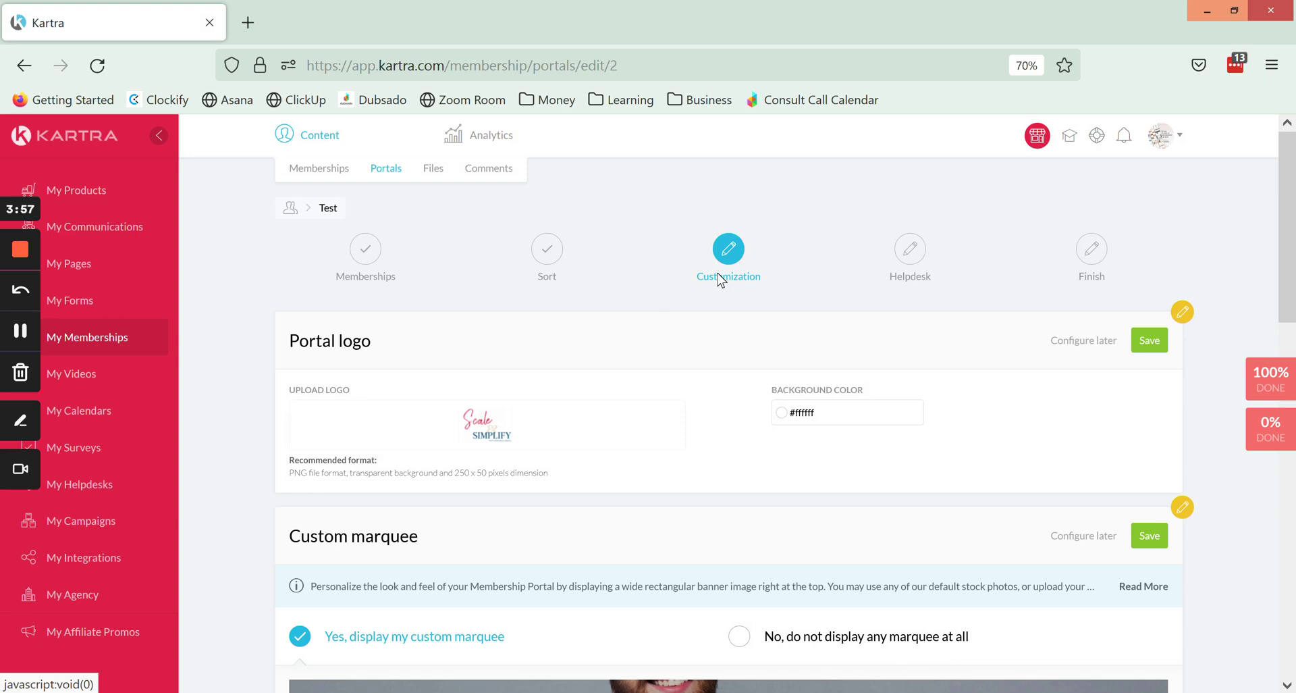
pyautogui.click(847, 413)
pyautogui.click(979, 412)
pyautogui.tripleClick(314, 351)
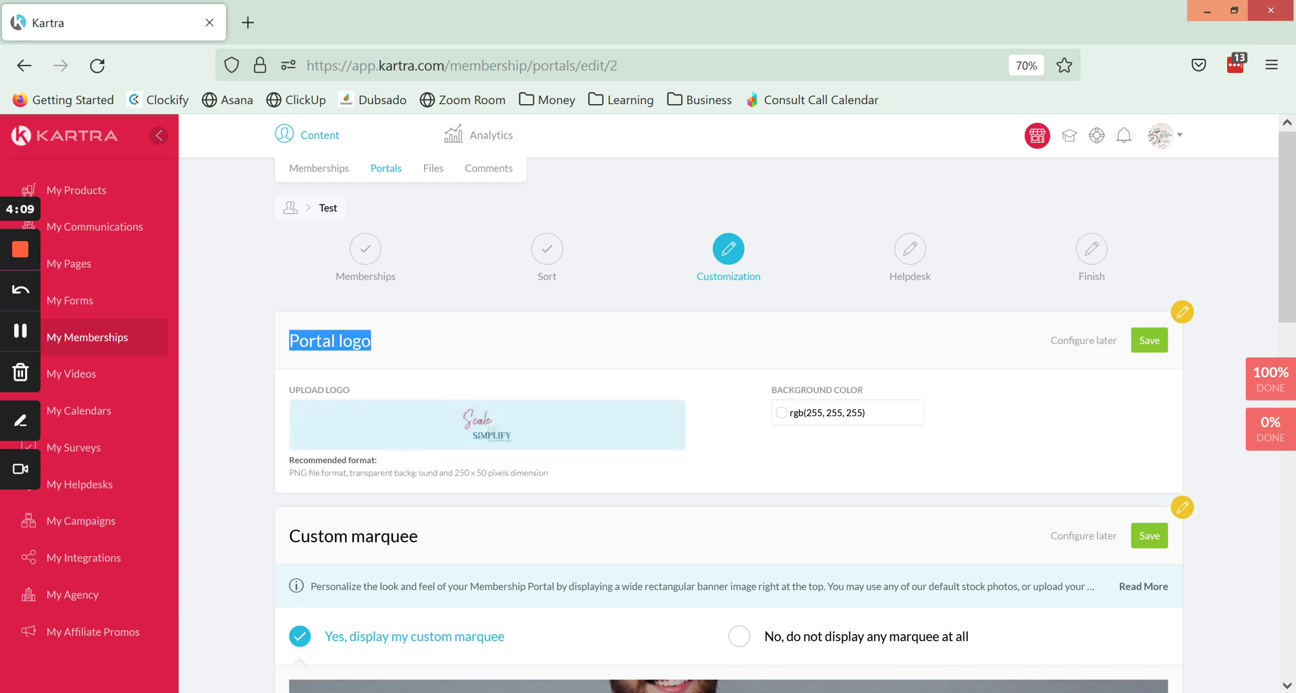
pyautogui.tripleClick(417, 473)
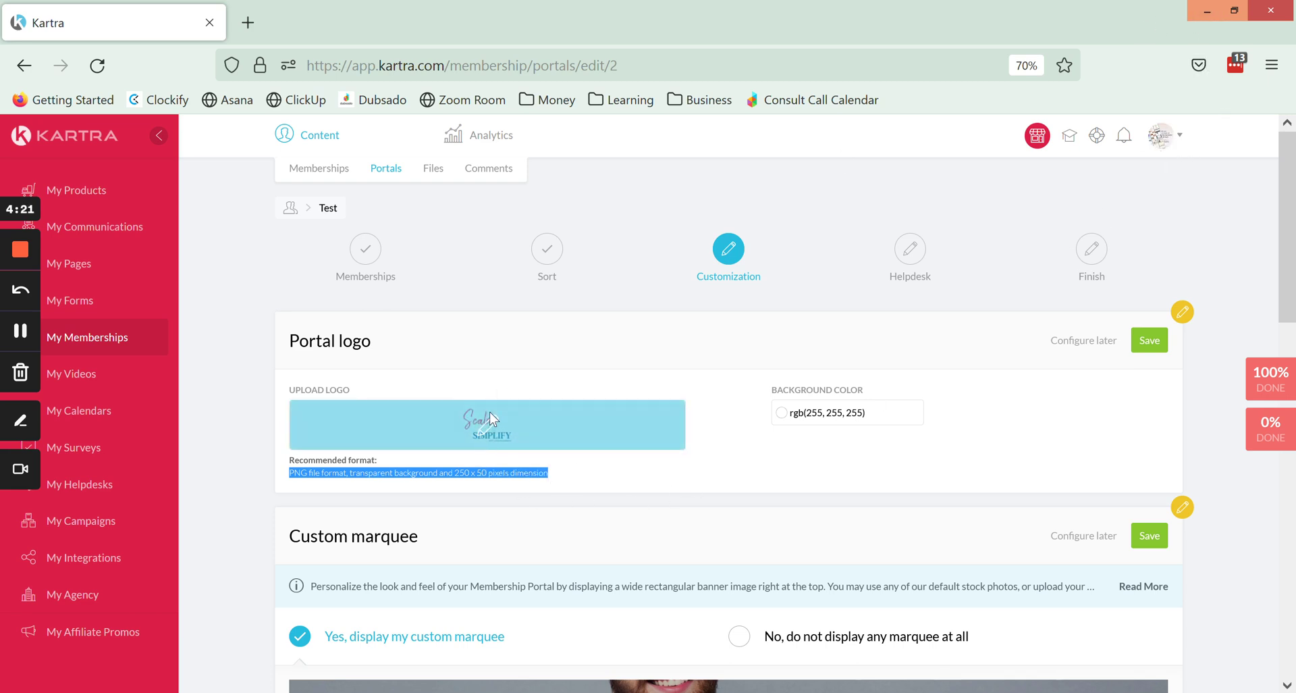
pyautogui.click(960, 454)
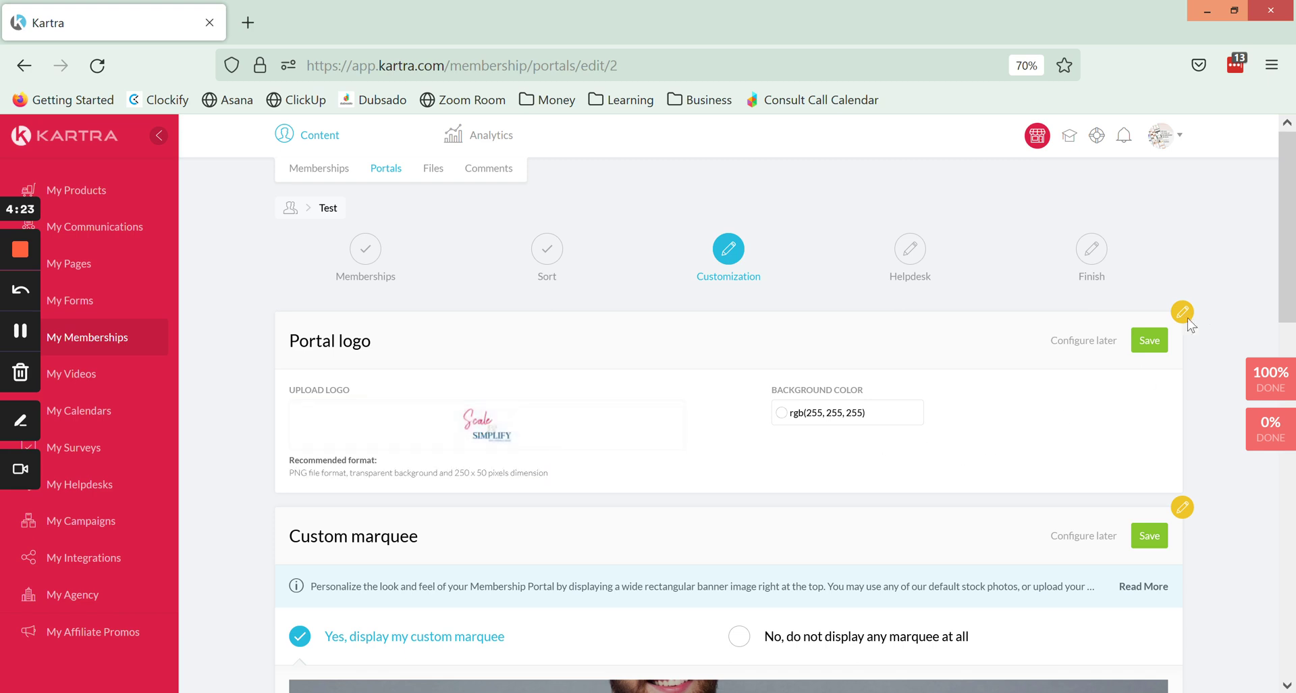
pyautogui.click(1148, 342)
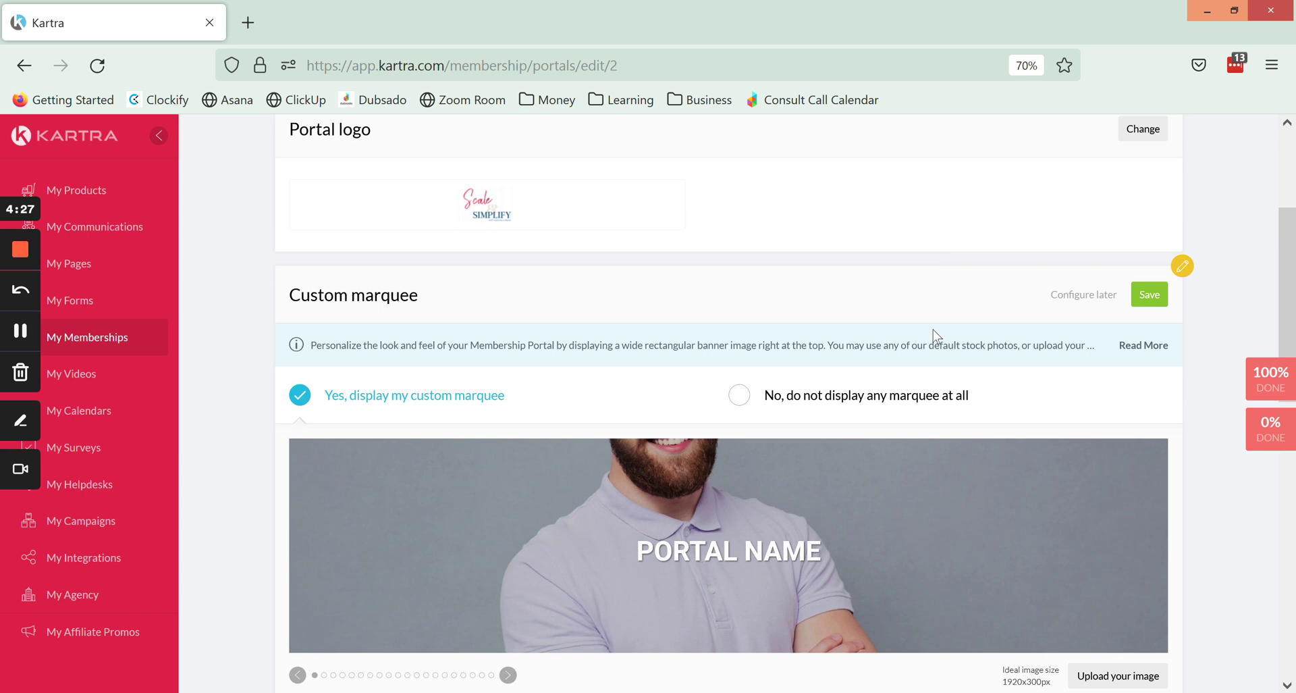
pyautogui.scroll(-1, 513, 277)
pyautogui.tripleClick(390, 227)
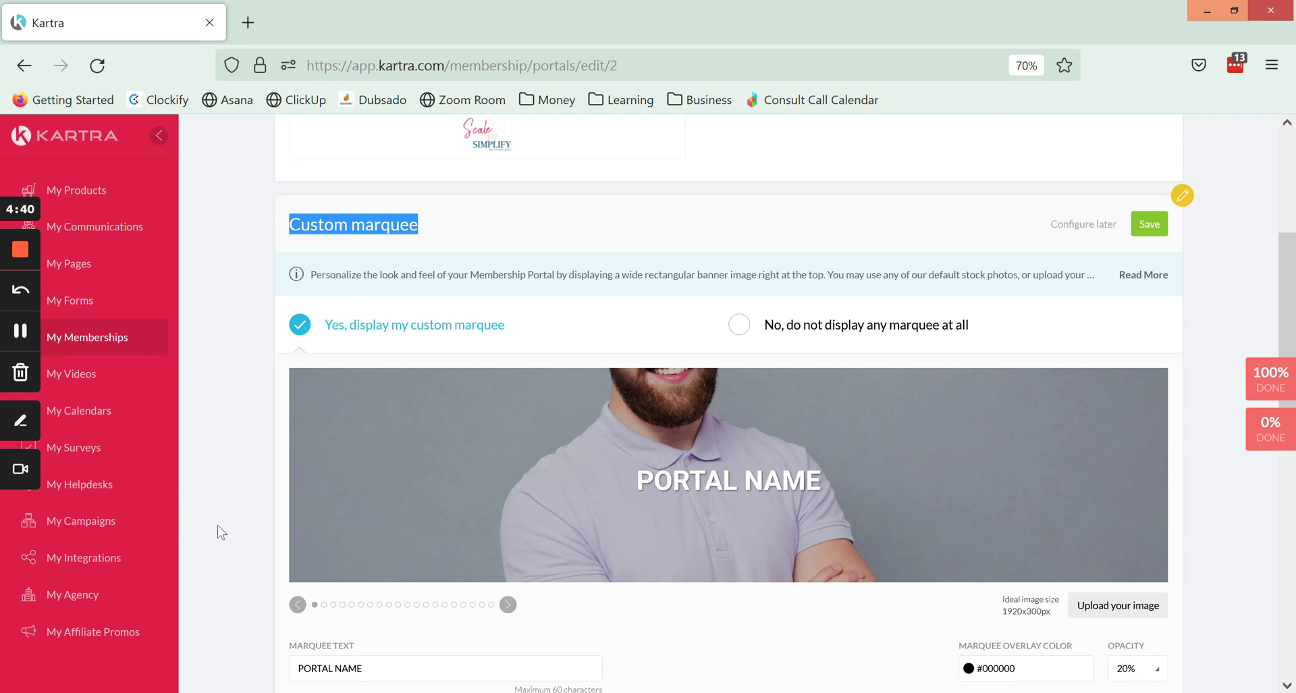
pyautogui.scroll(-1, 303, 399)
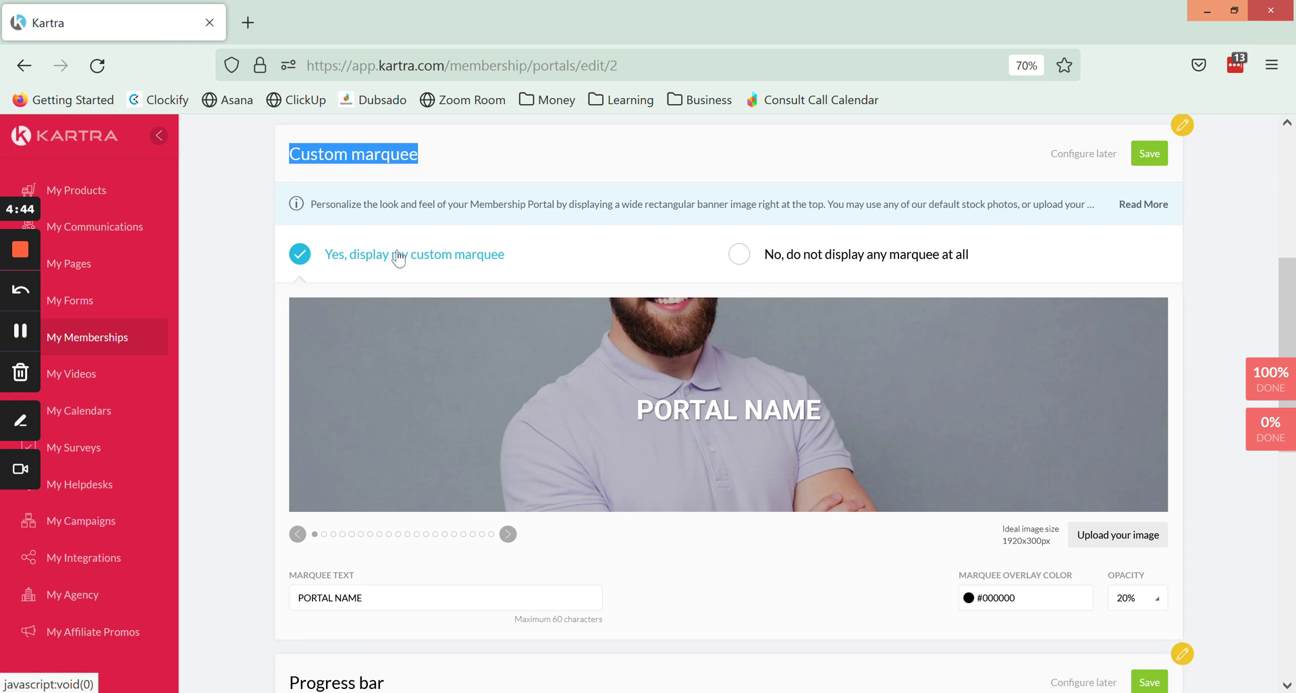
pyautogui.click(817, 260)
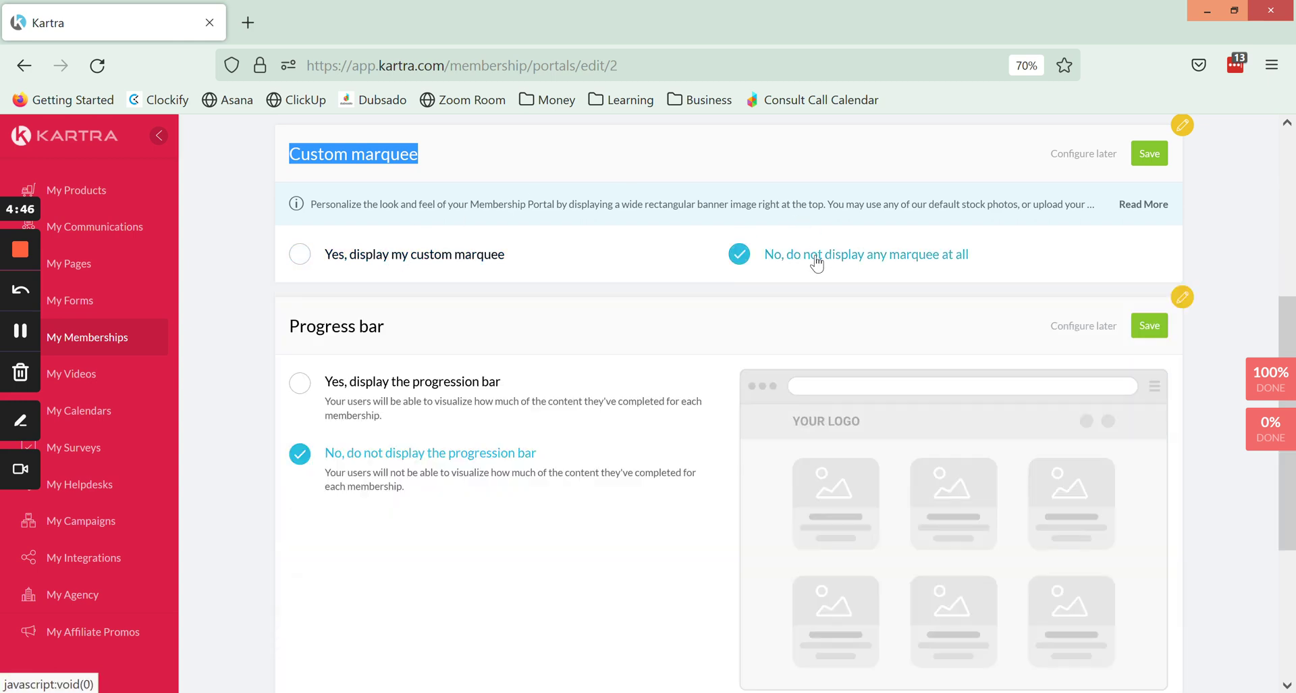
pyautogui.scroll(-1, 998, 385)
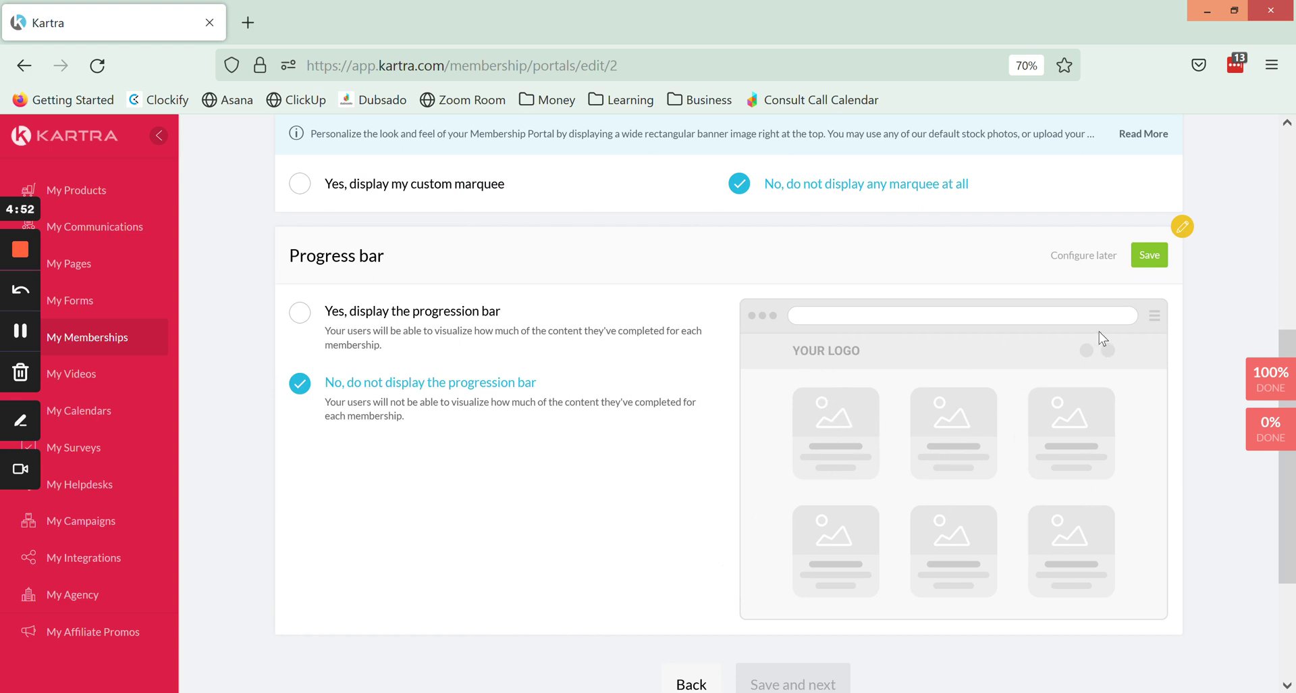
pyautogui.scroll(1, 448, 338)
pyautogui.click(420, 266)
pyautogui.scroll(-1, 620, 398)
pyautogui.scroll(-1, 621, 398)
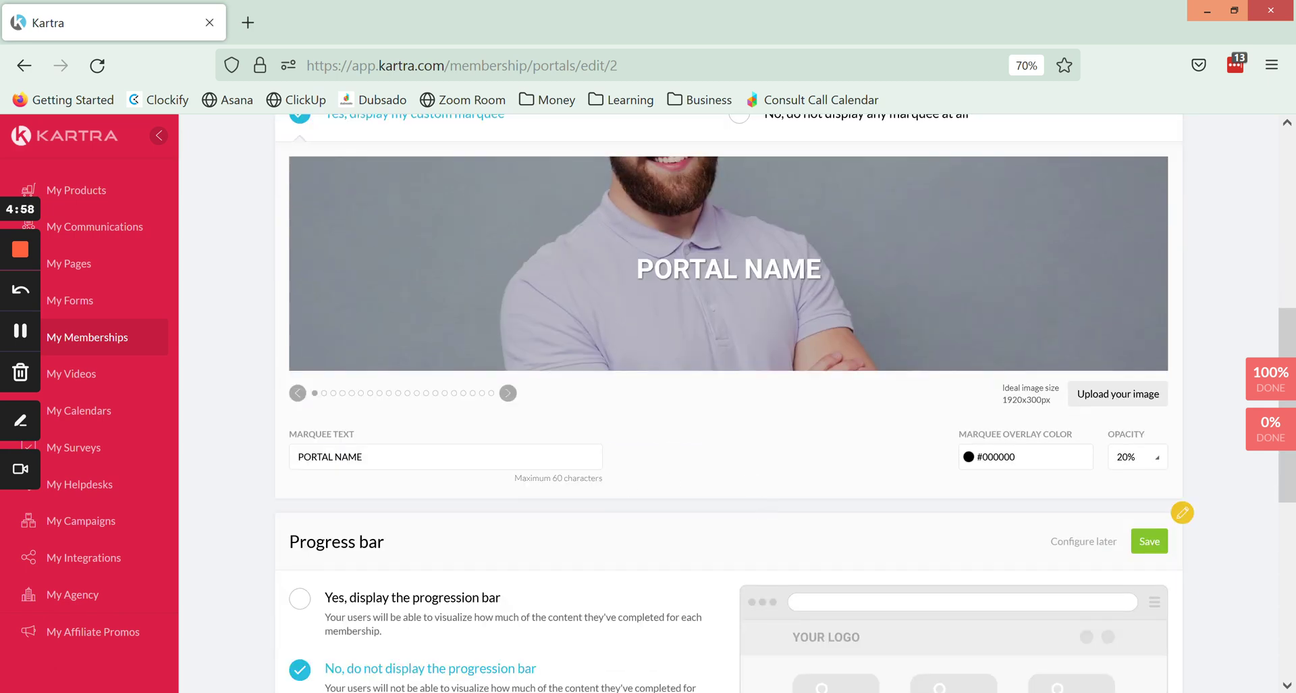
# Replace the PORTAL NAME marquee text with 'welcome to the portal!'.
pyautogui.tripleClick(540, 456)
pyautogui.scroll(1, 717, 487)
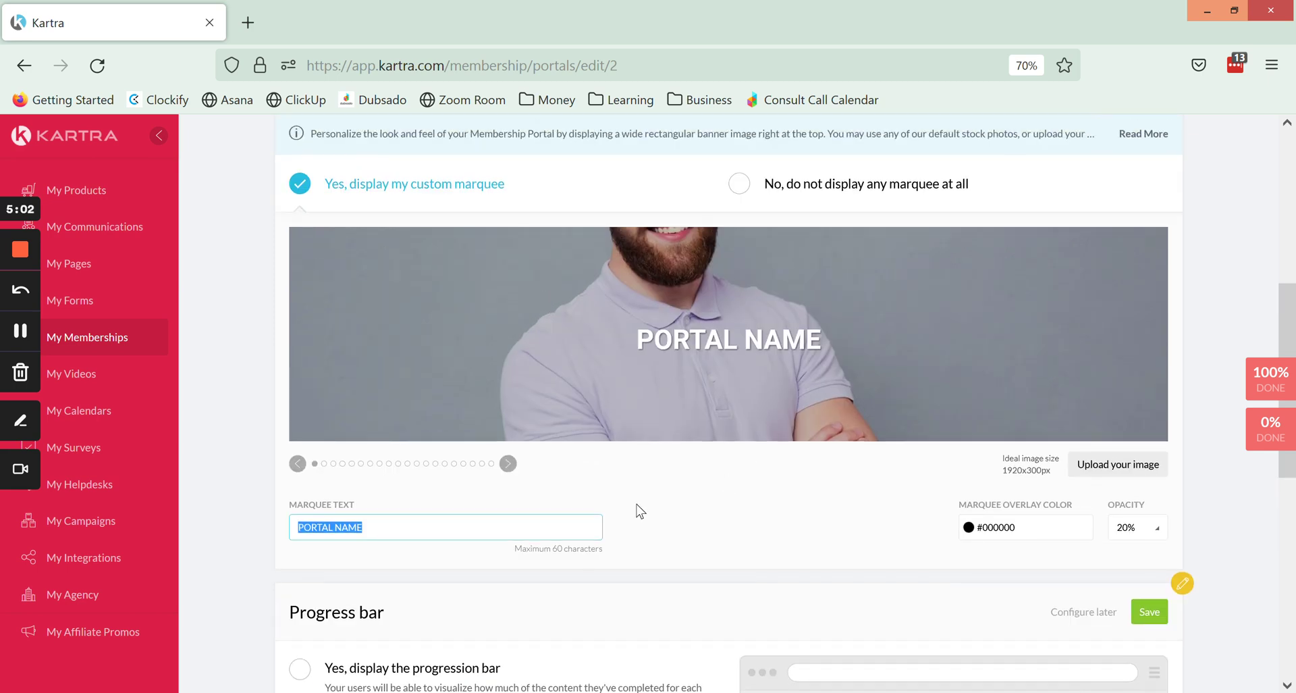
pyautogui.write('welcome to the')
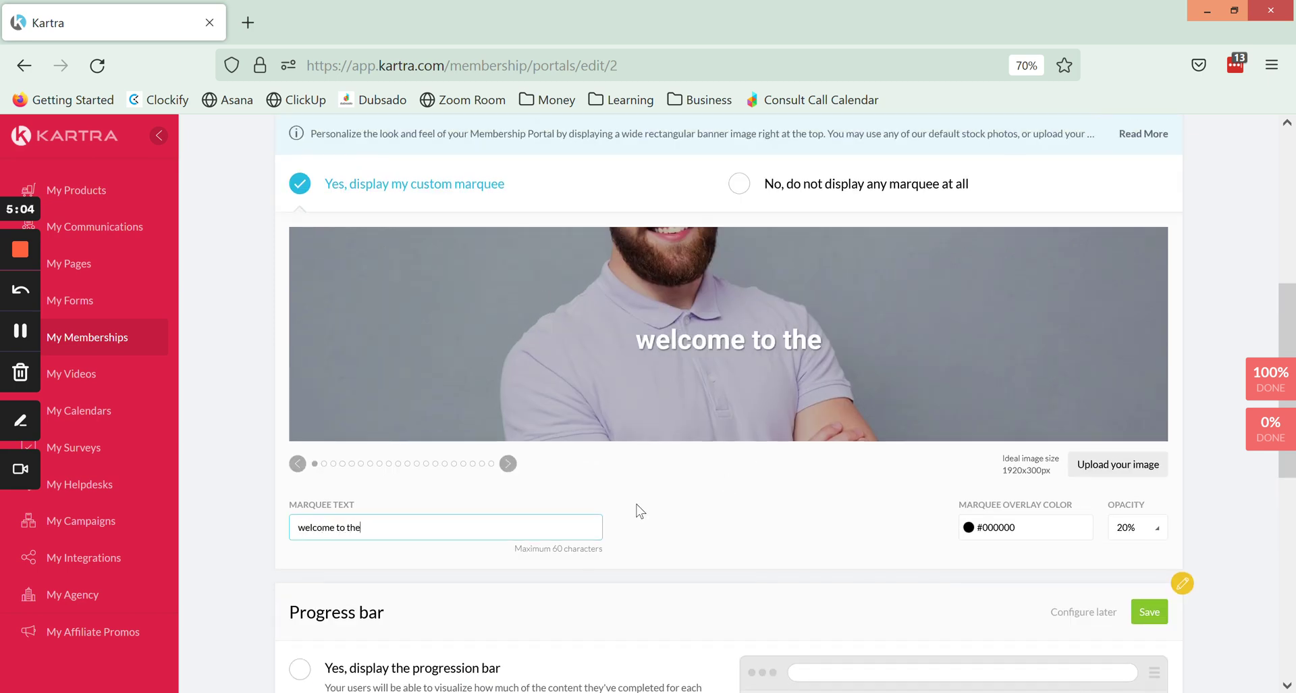
pyautogui.write(' portal!')
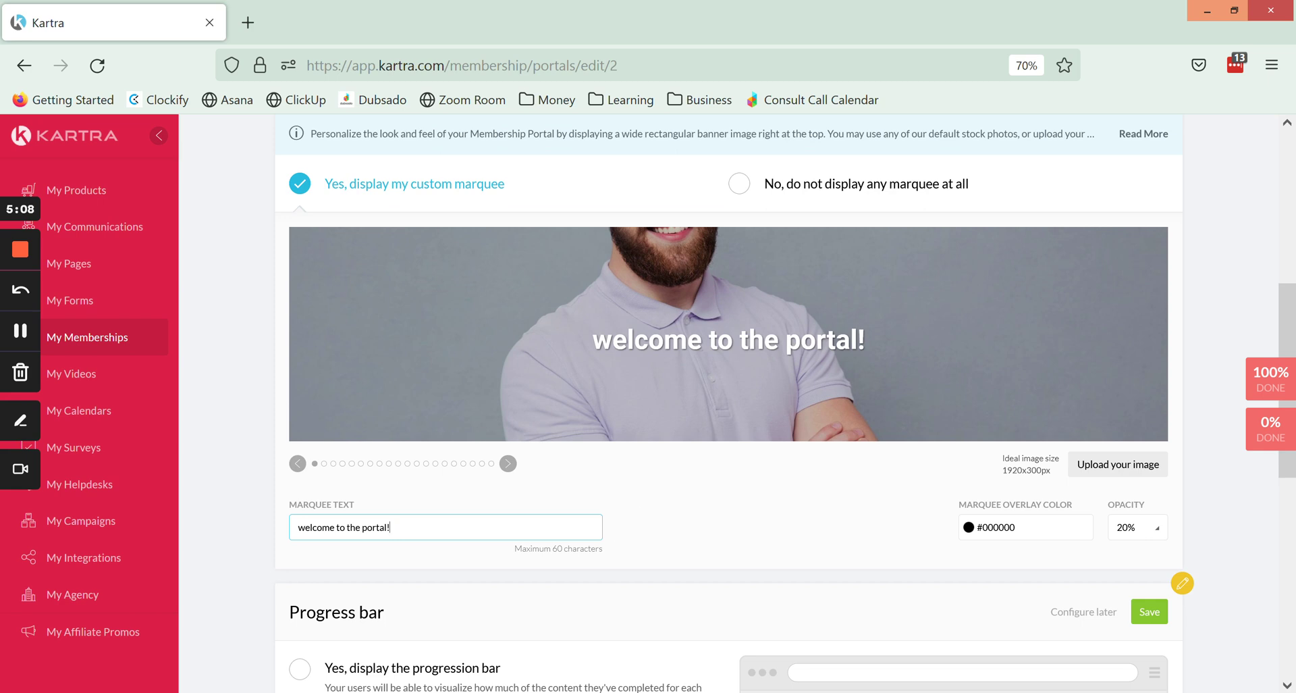
pyautogui.click(514, 549)
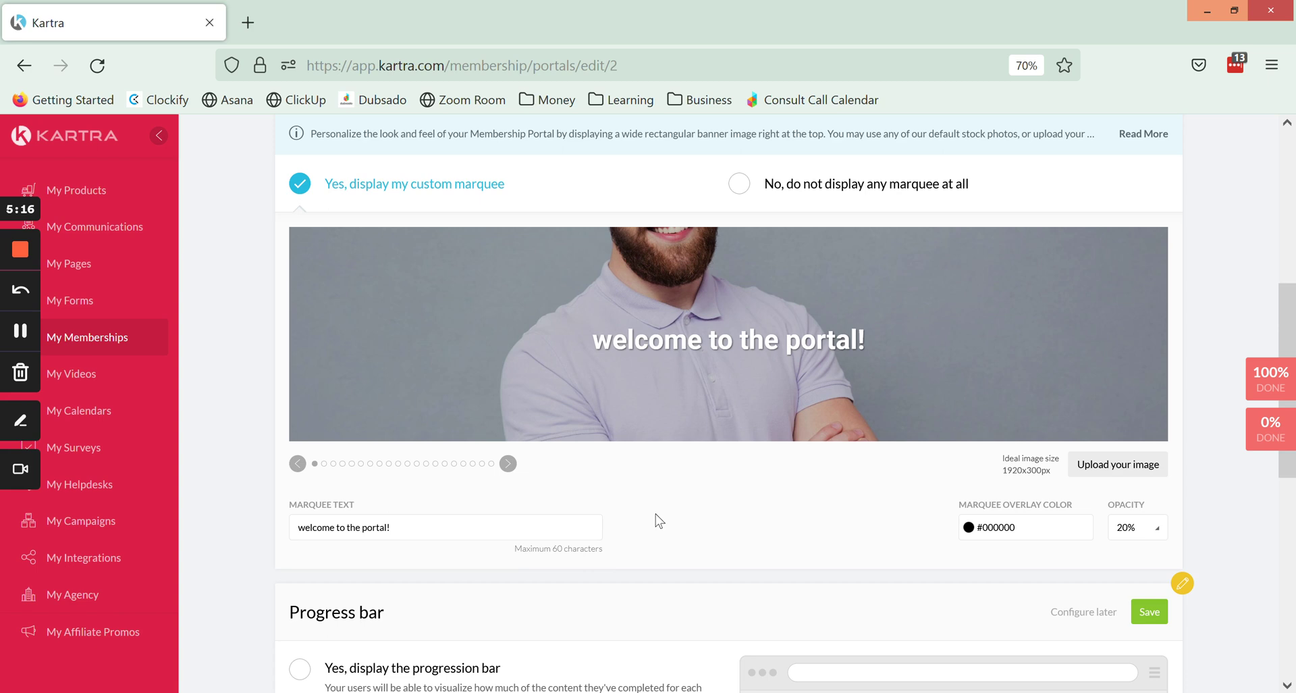
# Browse the stock banner carousel to the notebook-and-pencil photo.
pyautogui.click(508, 464)
pyautogui.click(508, 464)
pyautogui.click(509, 464)
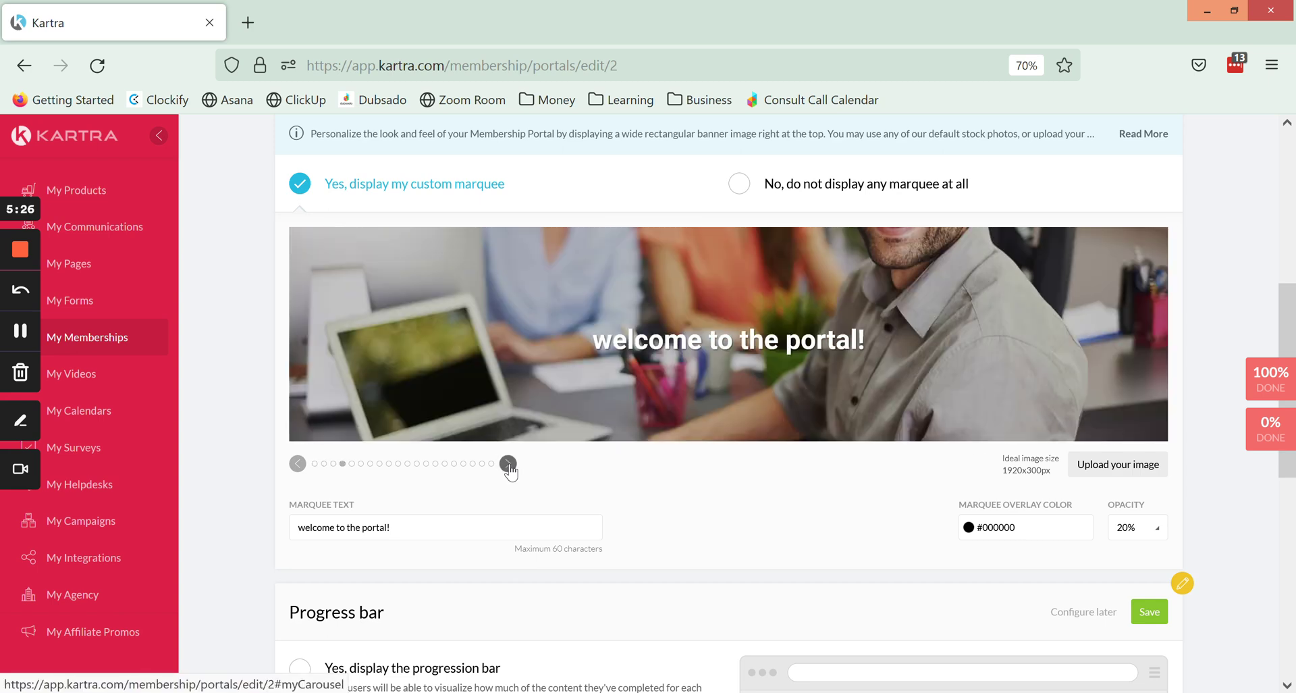
pyautogui.click(509, 464)
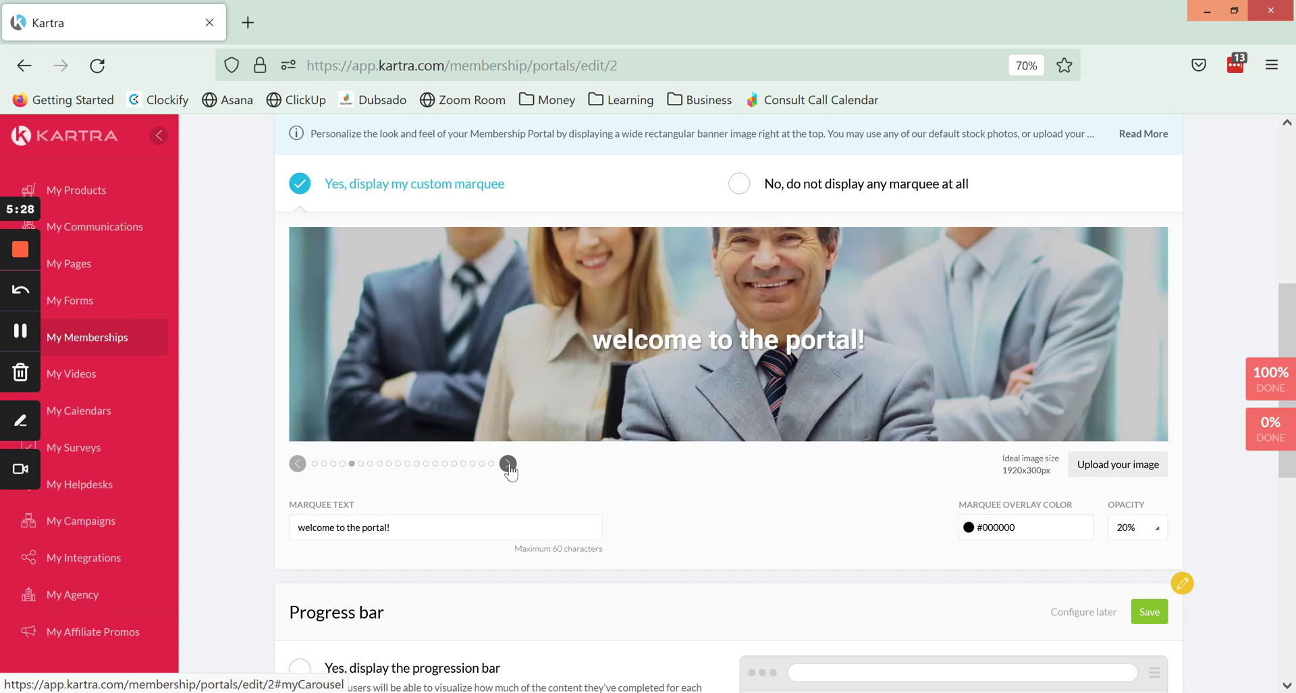
pyautogui.click(509, 464)
pyautogui.click(509, 463)
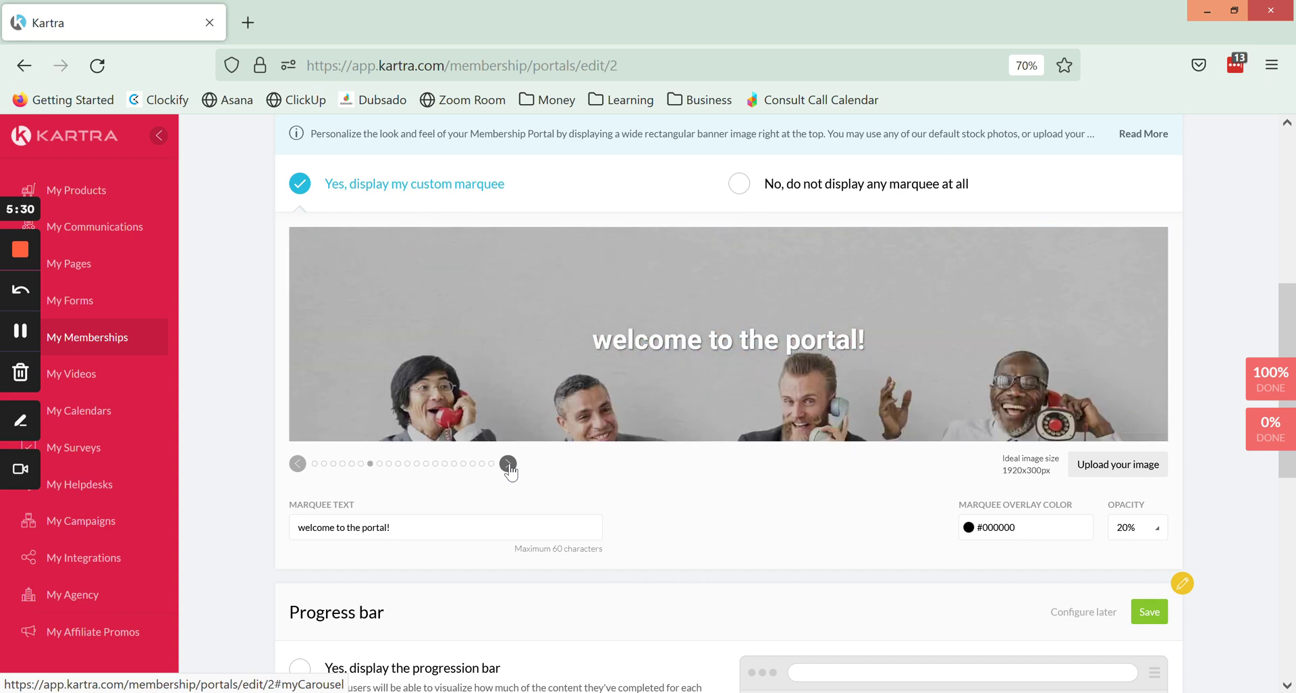
pyautogui.click(508, 463)
pyautogui.click(508, 464)
pyautogui.click(508, 464)
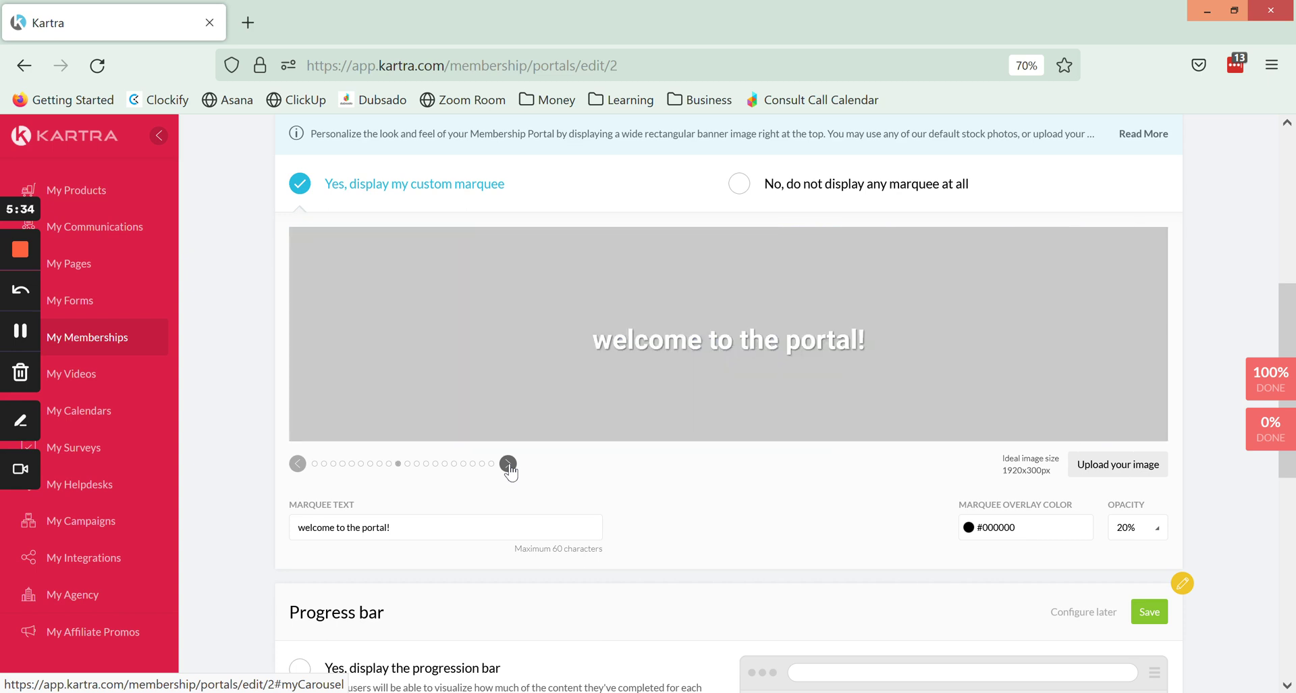
pyautogui.click(508, 463)
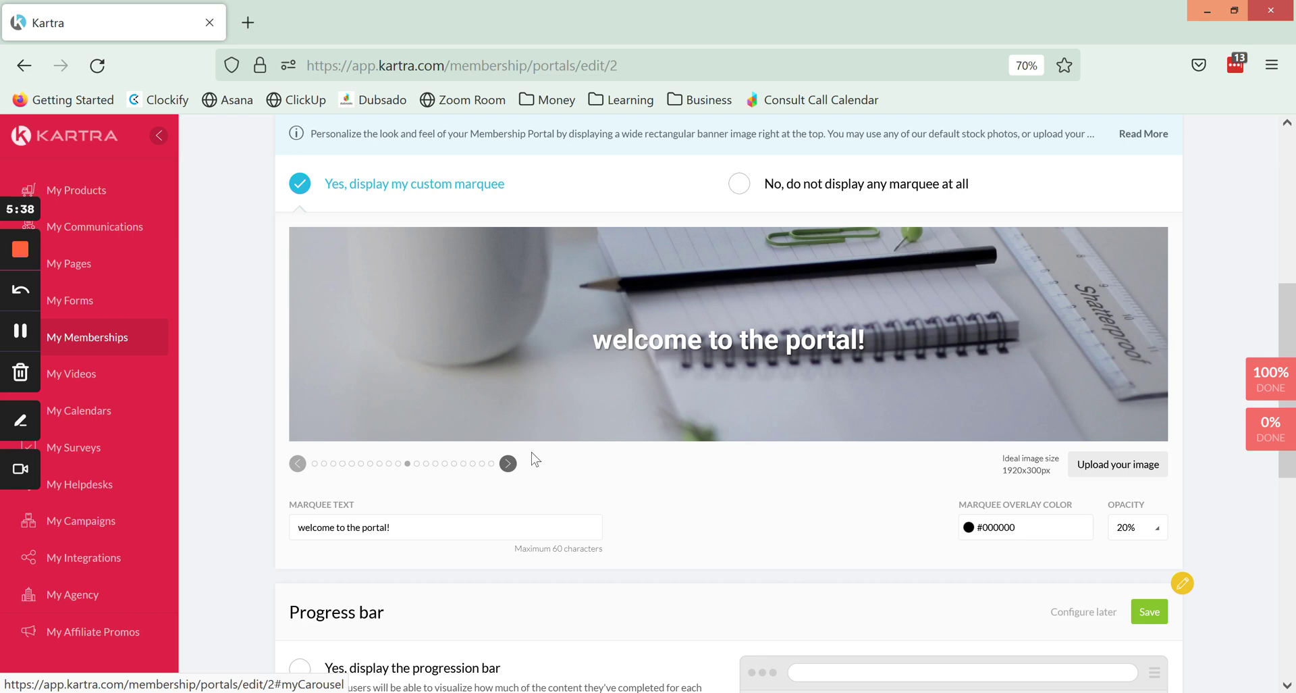
# Review the custom banner upload's ideal image size and open the marquee overlay colour settings.
pyautogui.click(1084, 475)
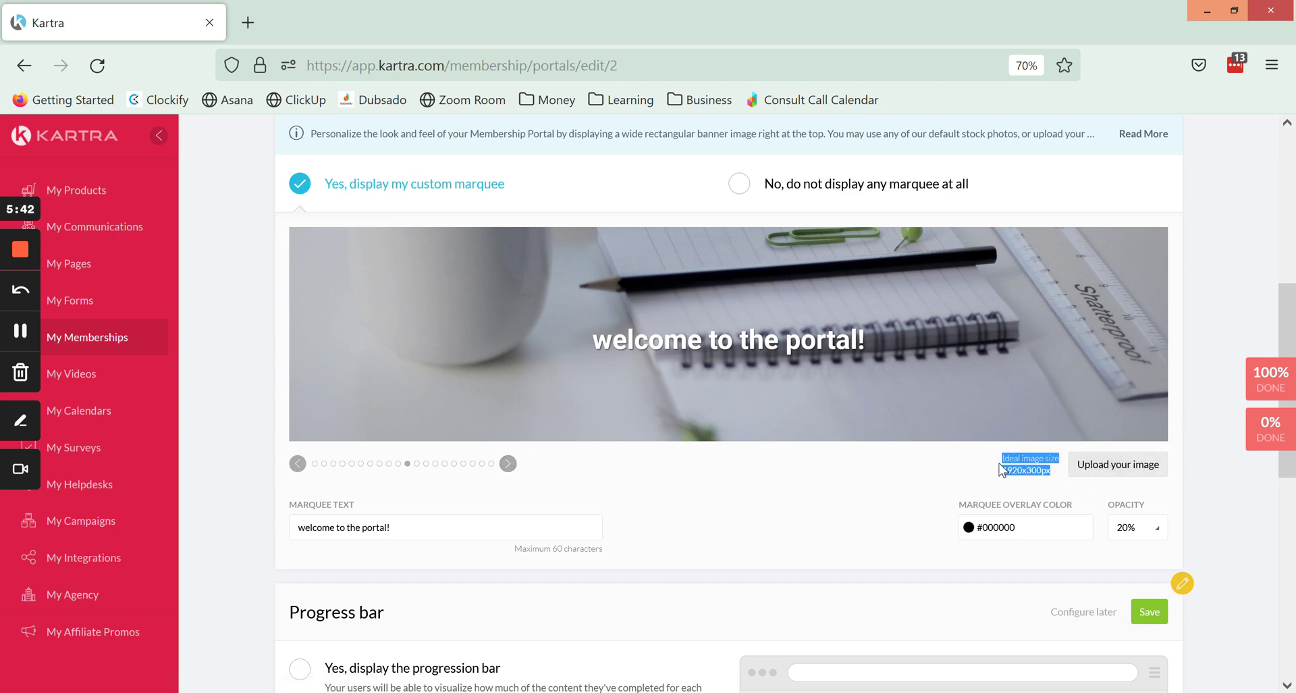
pyautogui.click(918, 474)
pyautogui.moveTo(999, 470); pyautogui.dragTo(1080, 472)
pyautogui.click(916, 483)
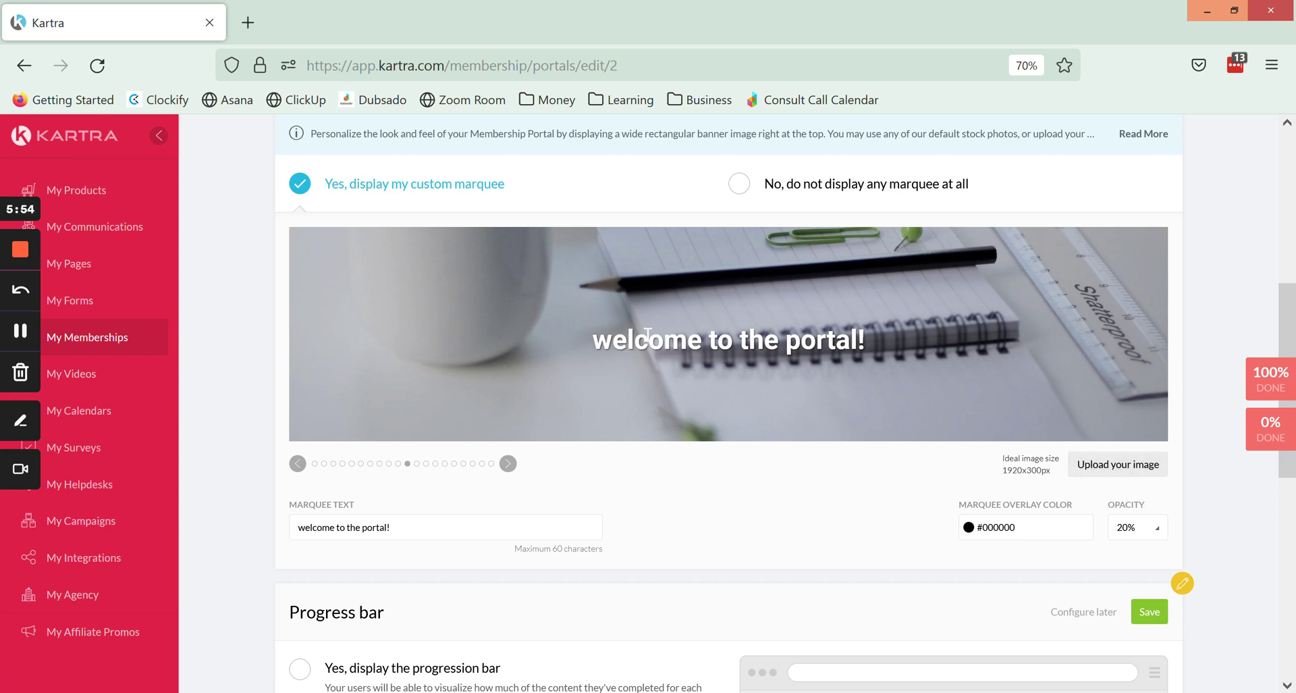
pyautogui.click(1003, 533)
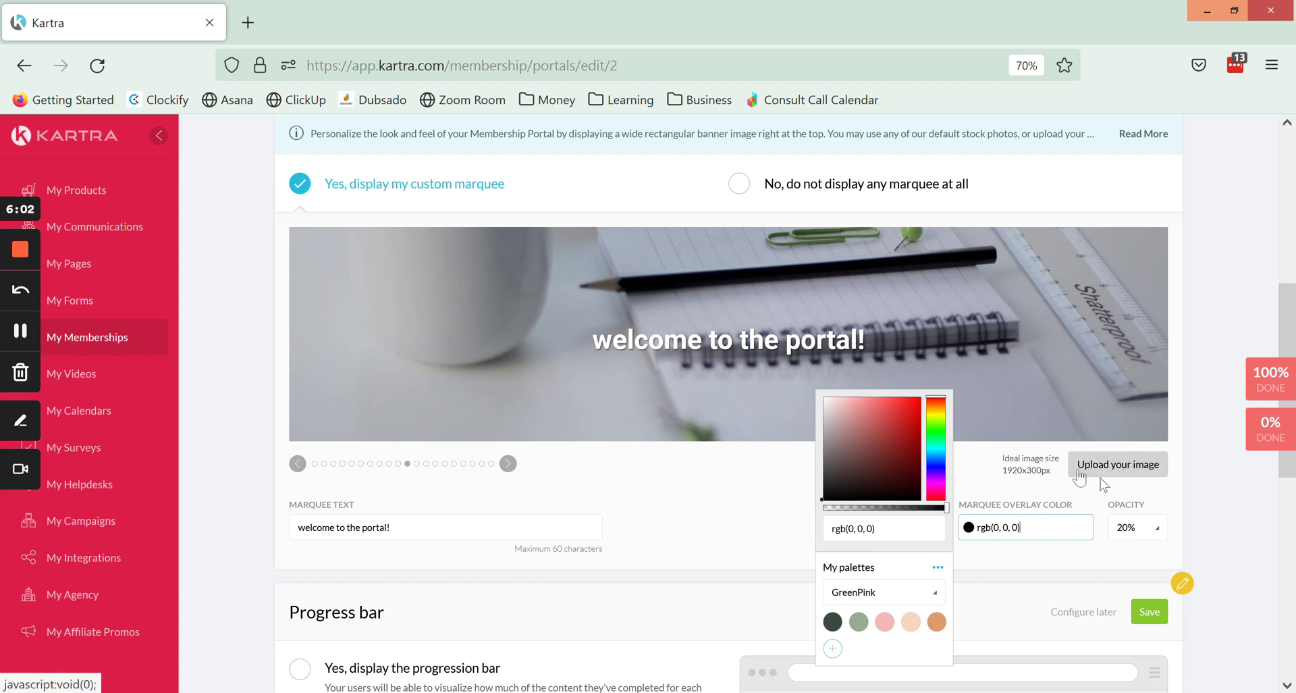
# Try a peach overlay colour, then set the marquee overlay colour to sage green.
pyautogui.click(915, 630)
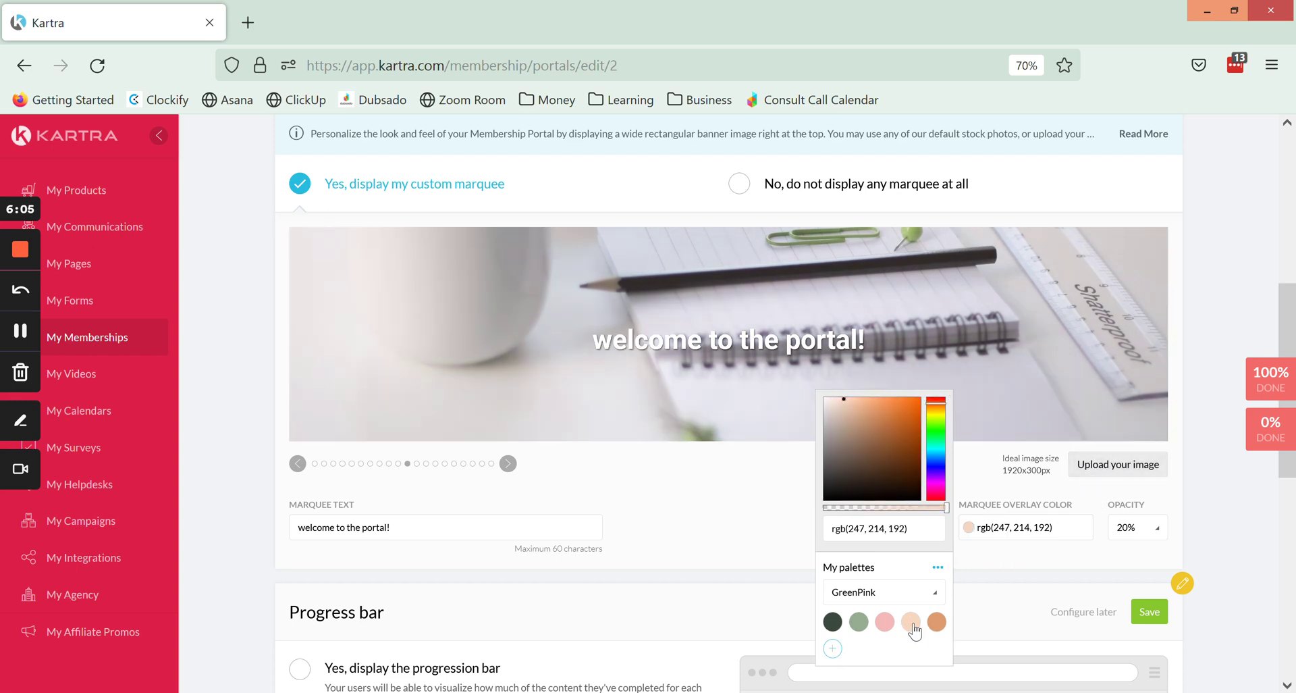
pyautogui.click(858, 629)
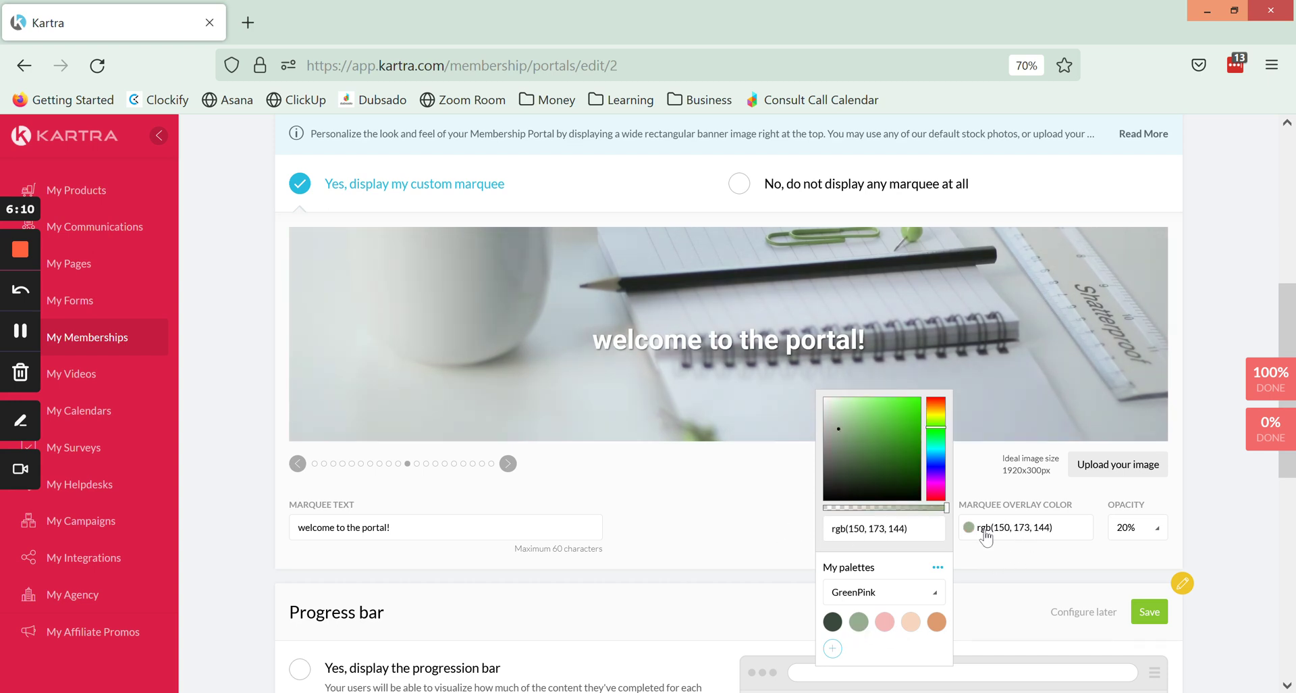
pyautogui.click(776, 528)
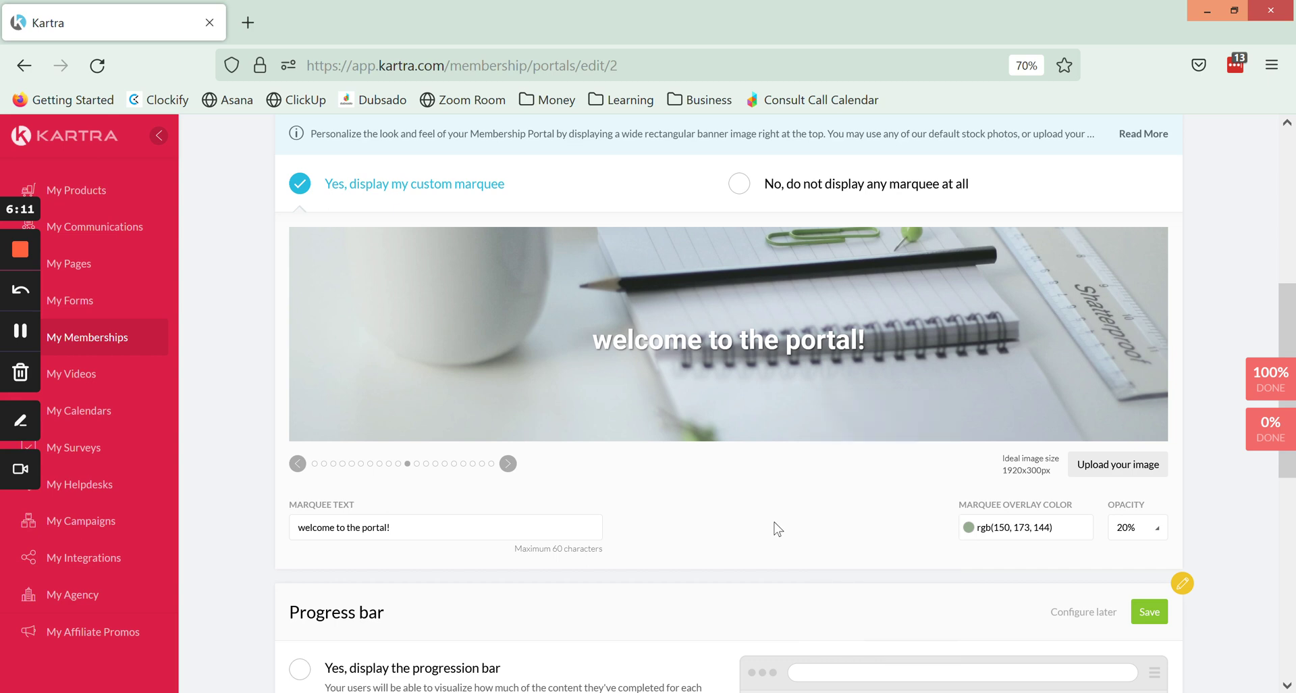
# Try marquee overlay opacity values of 40%, 90%, 100% and 60%.
pyautogui.click(1126, 531)
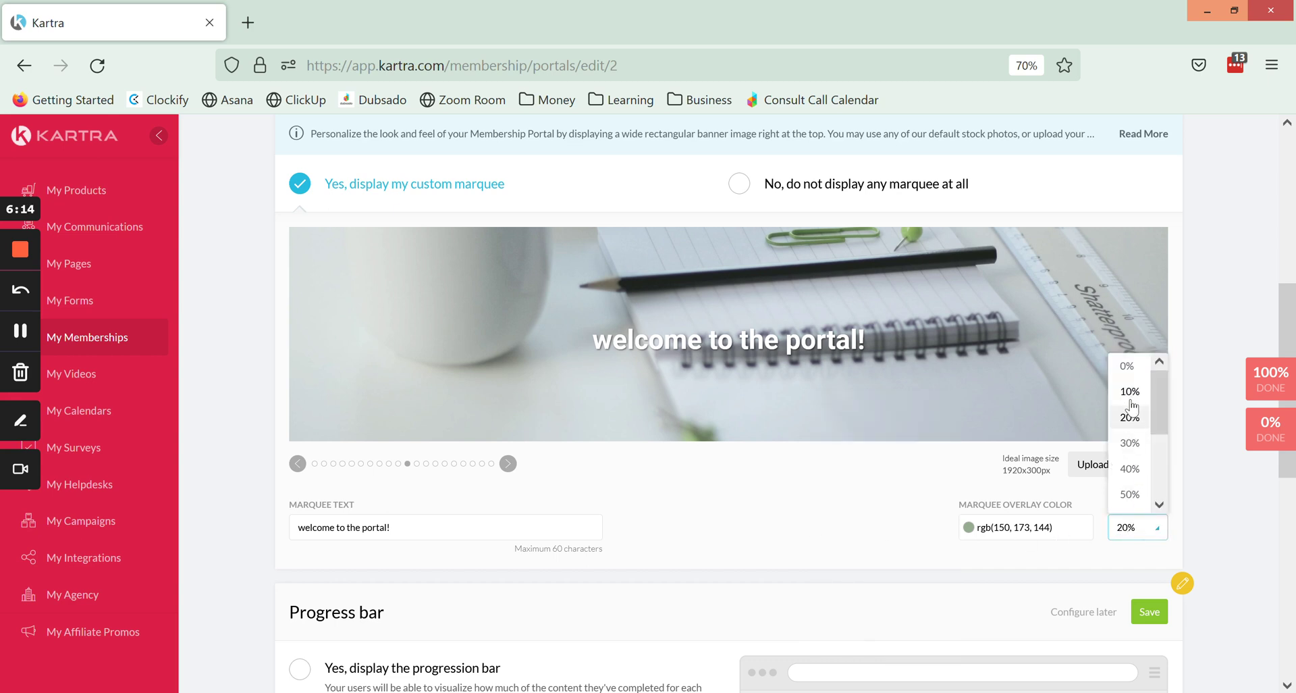
pyautogui.click(1131, 471)
pyautogui.scroll(-1, 1134, 466)
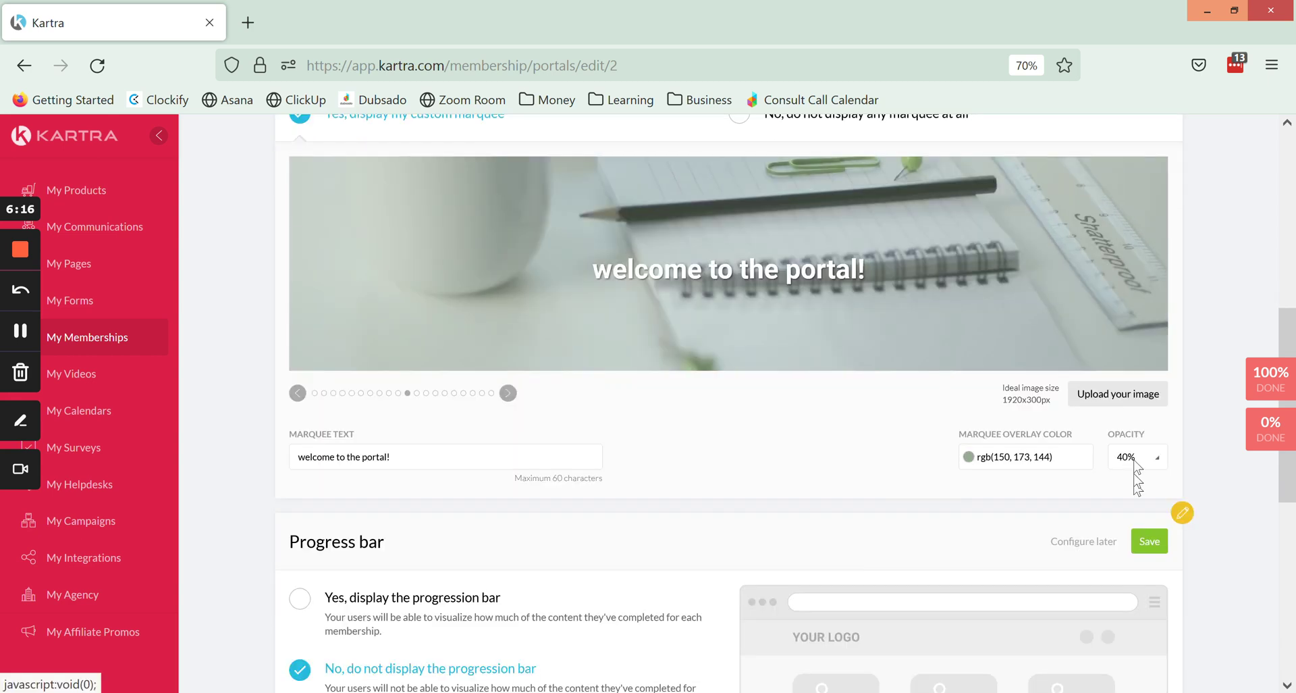
pyautogui.click(1134, 464)
pyautogui.scroll(-3, 1134, 378)
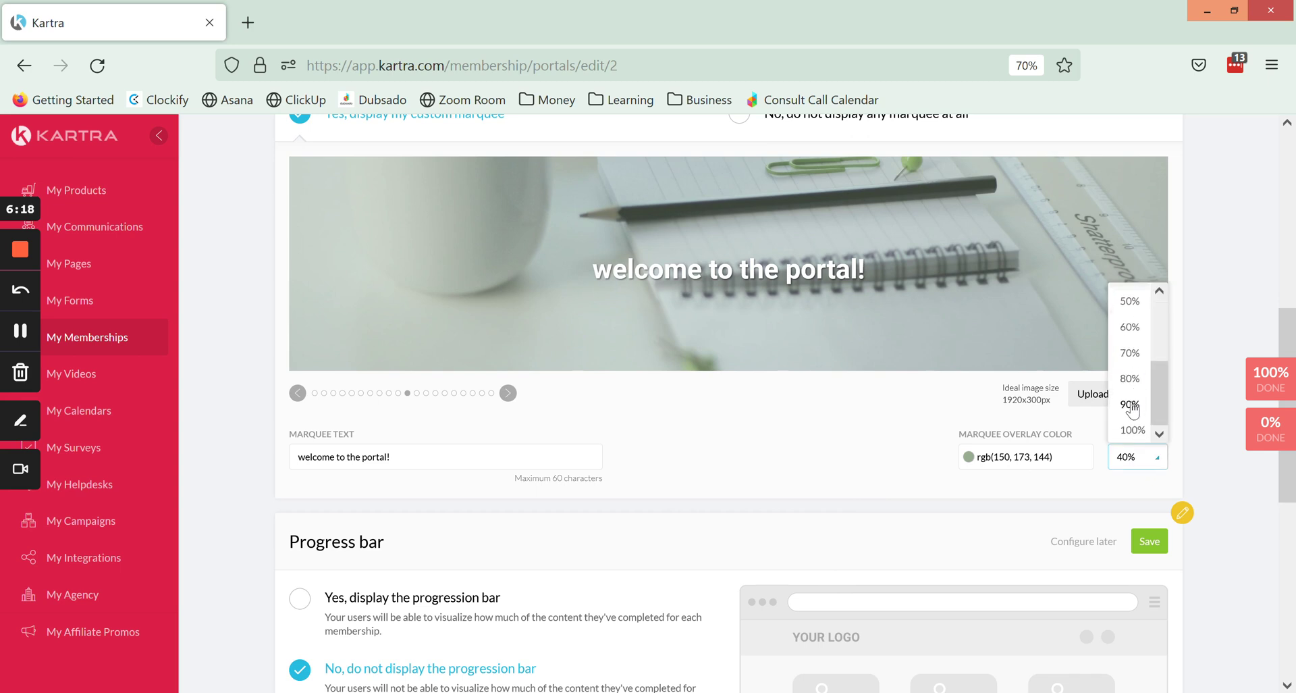
pyautogui.click(1132, 405)
pyautogui.click(1139, 457)
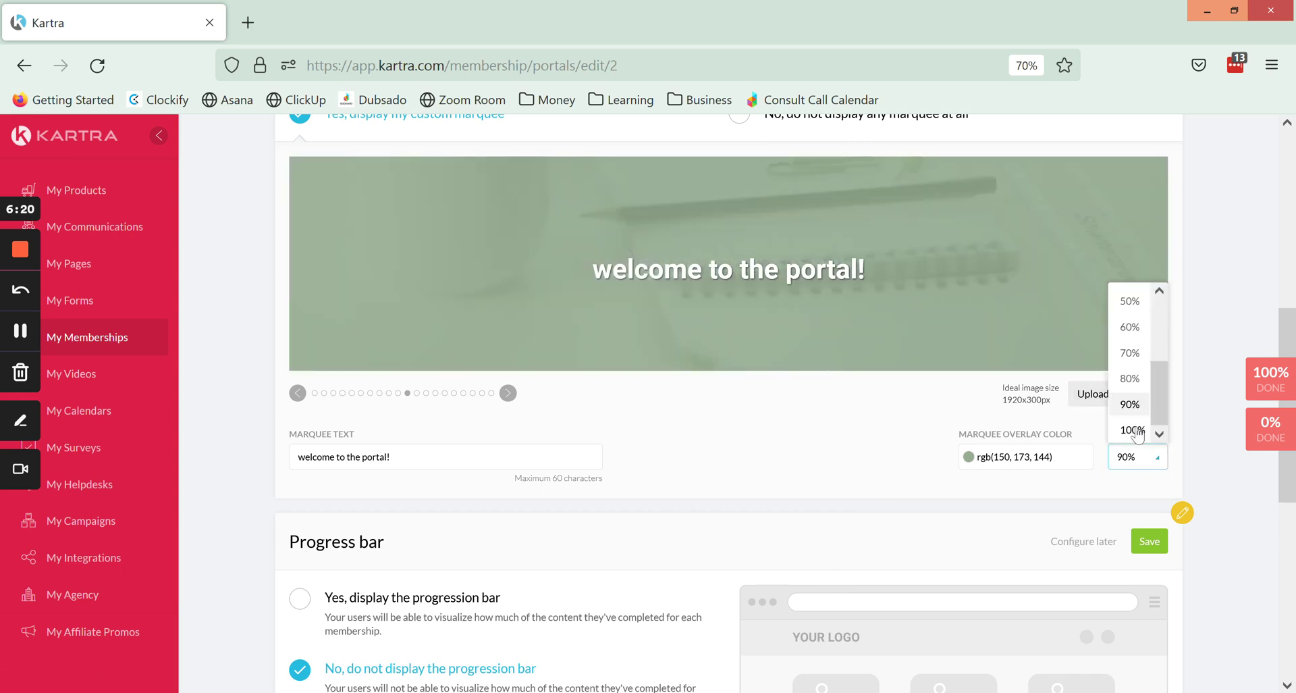
pyautogui.click(1137, 430)
pyautogui.scroll(1, 1140, 446)
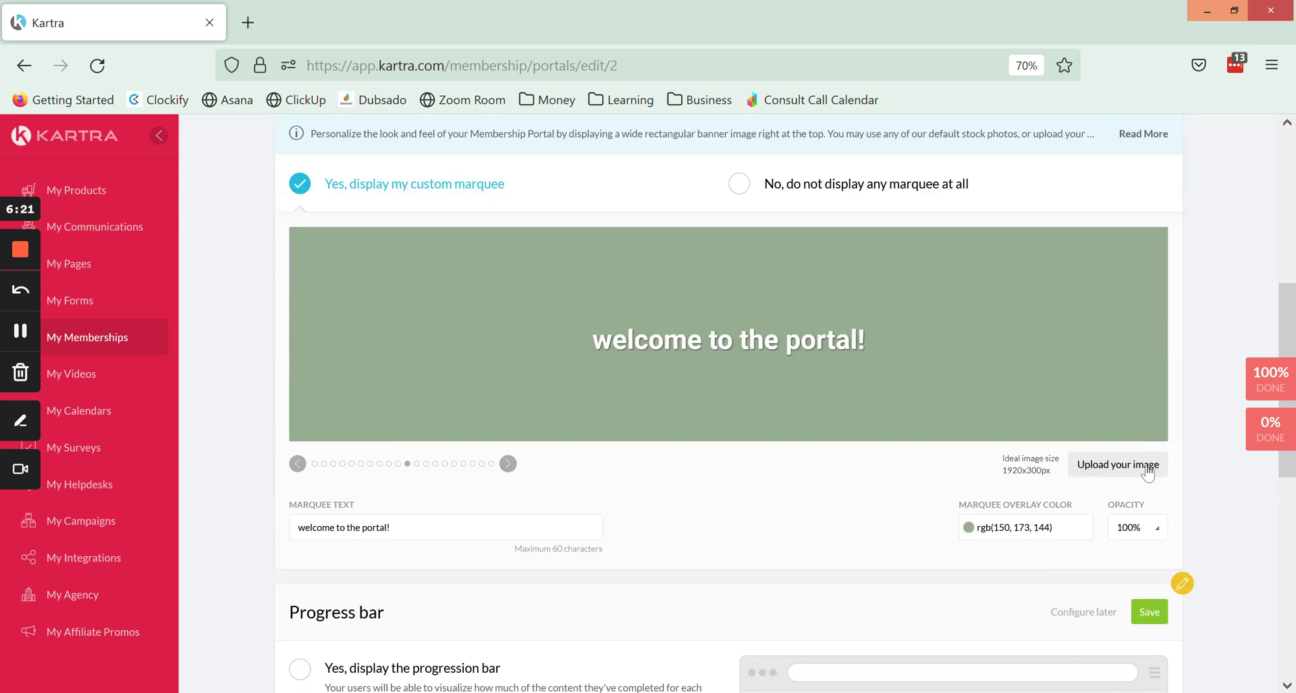
pyautogui.click(1147, 538)
pyautogui.scroll(3, 1141, 432)
pyautogui.click(1134, 470)
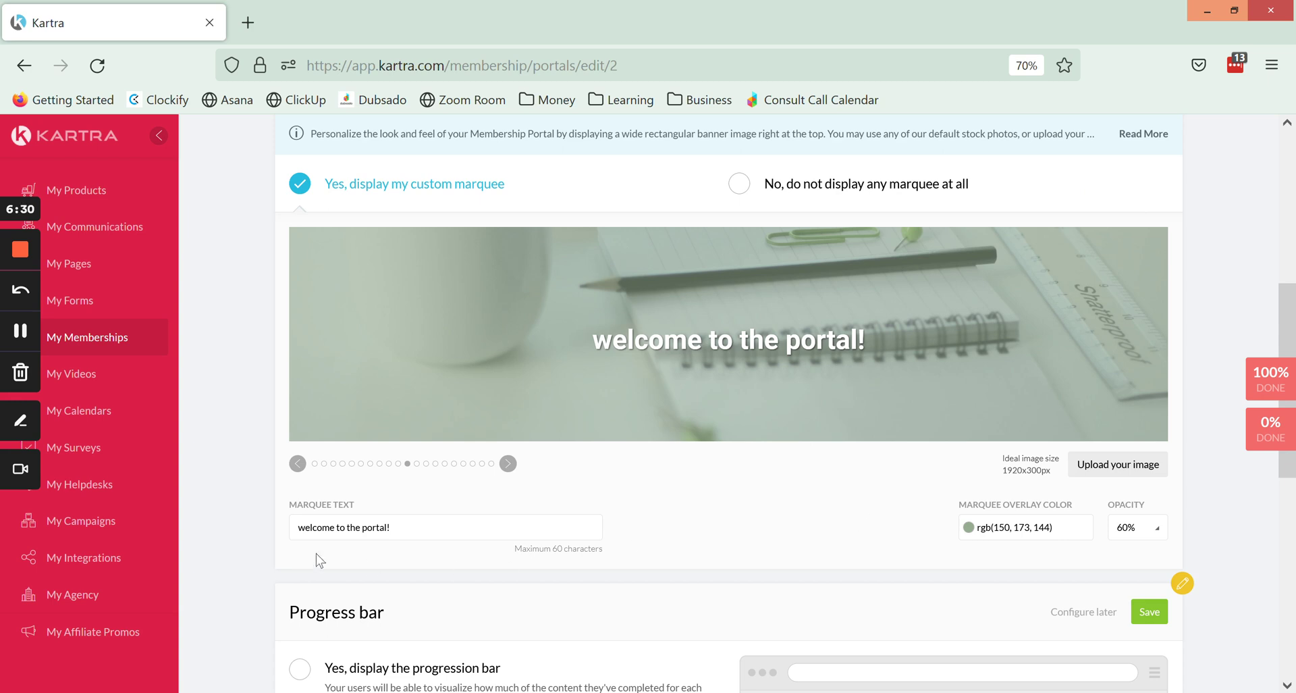
# Check the overlay colour picker, then set the overlay opacity to 0%.
pyautogui.click(1055, 527)
pyautogui.click(1139, 533)
pyautogui.scroll(2, 1131, 392)
pyautogui.click(1134, 371)
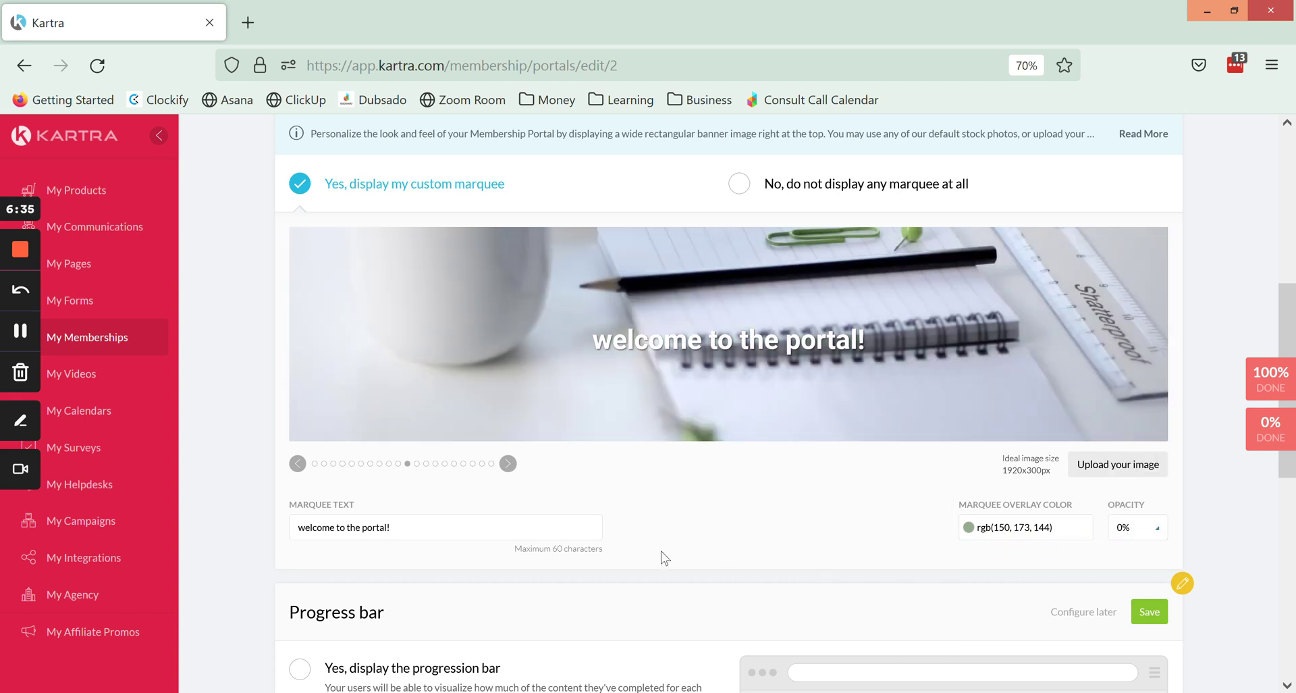
# Capitalise the greeting to 'Welcome to the portal!', switch to the keyboard photo, and save the marquee.
pyautogui.moveTo(305, 527); pyautogui.dragTo(298, 527)
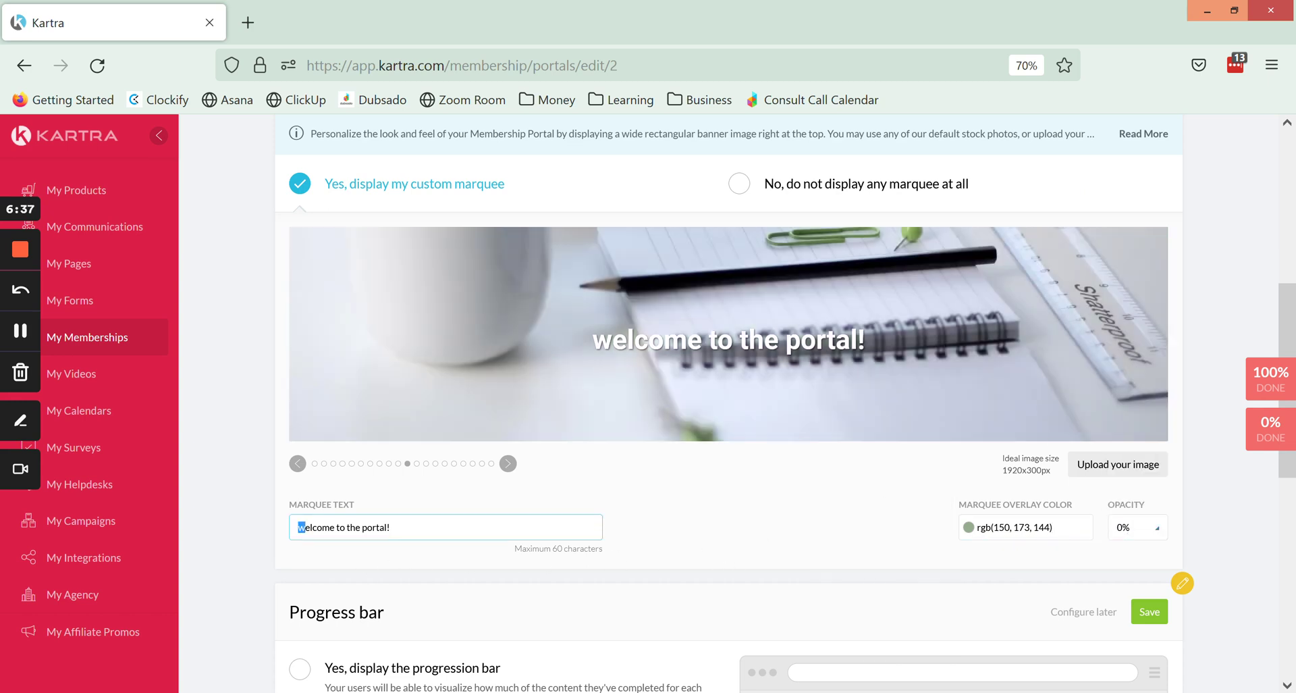
pyautogui.write('W')
pyautogui.click(508, 464)
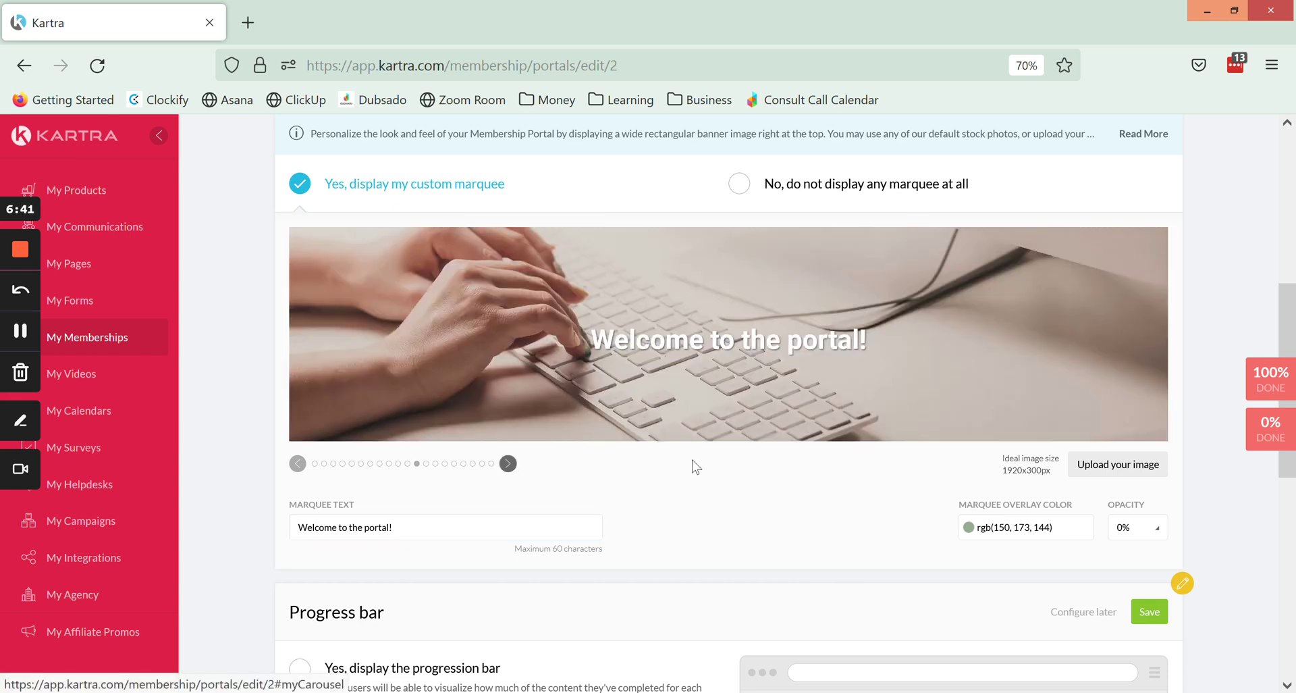
pyautogui.scroll(-2, 852, 505)
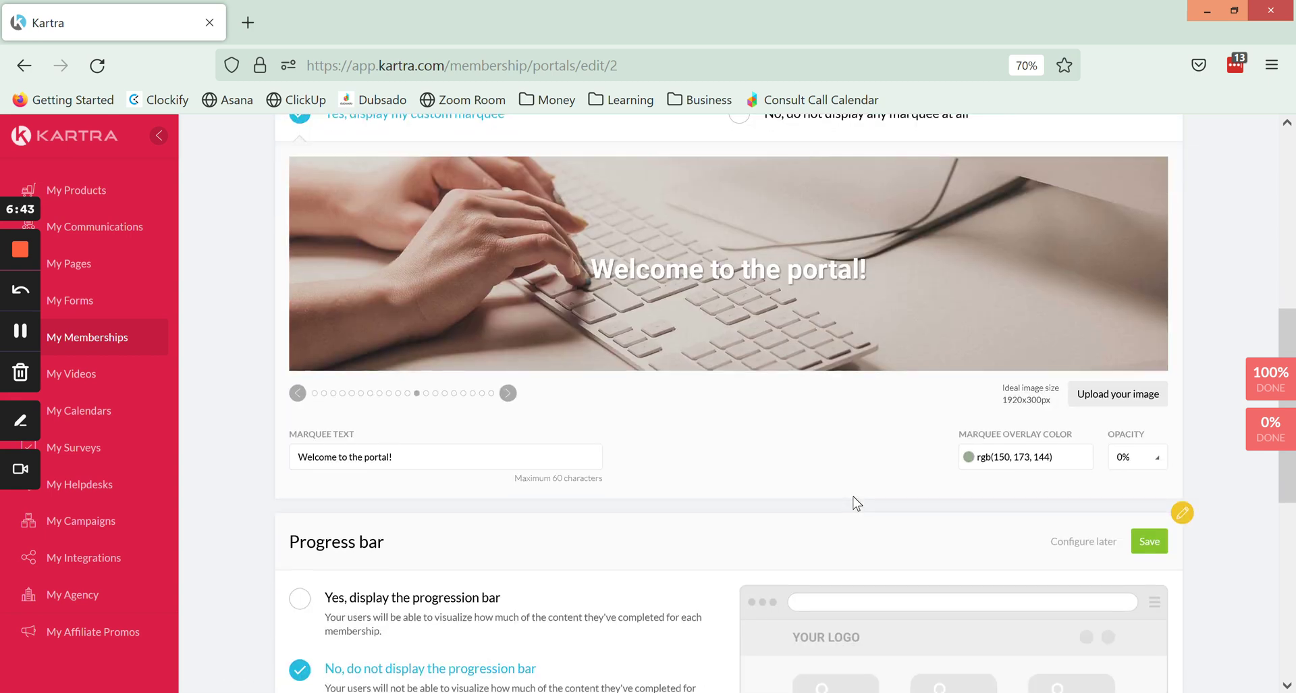
pyautogui.scroll(10, 854, 500)
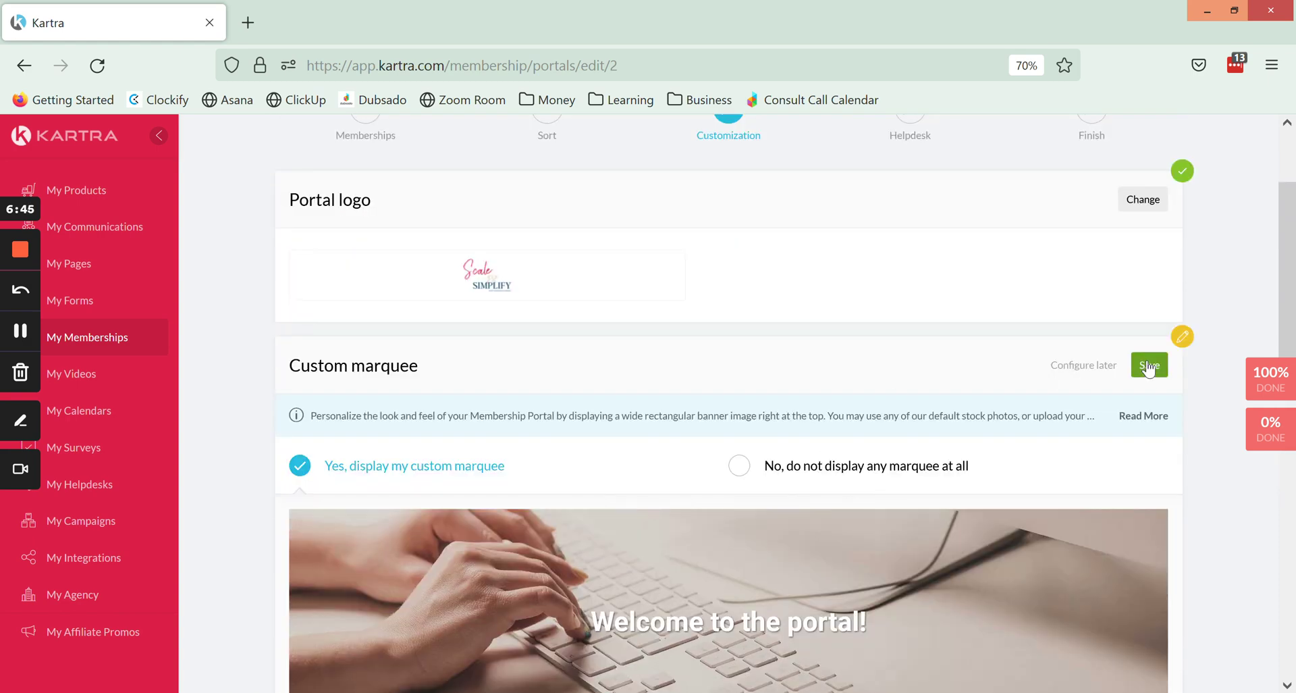
pyautogui.click(1149, 366)
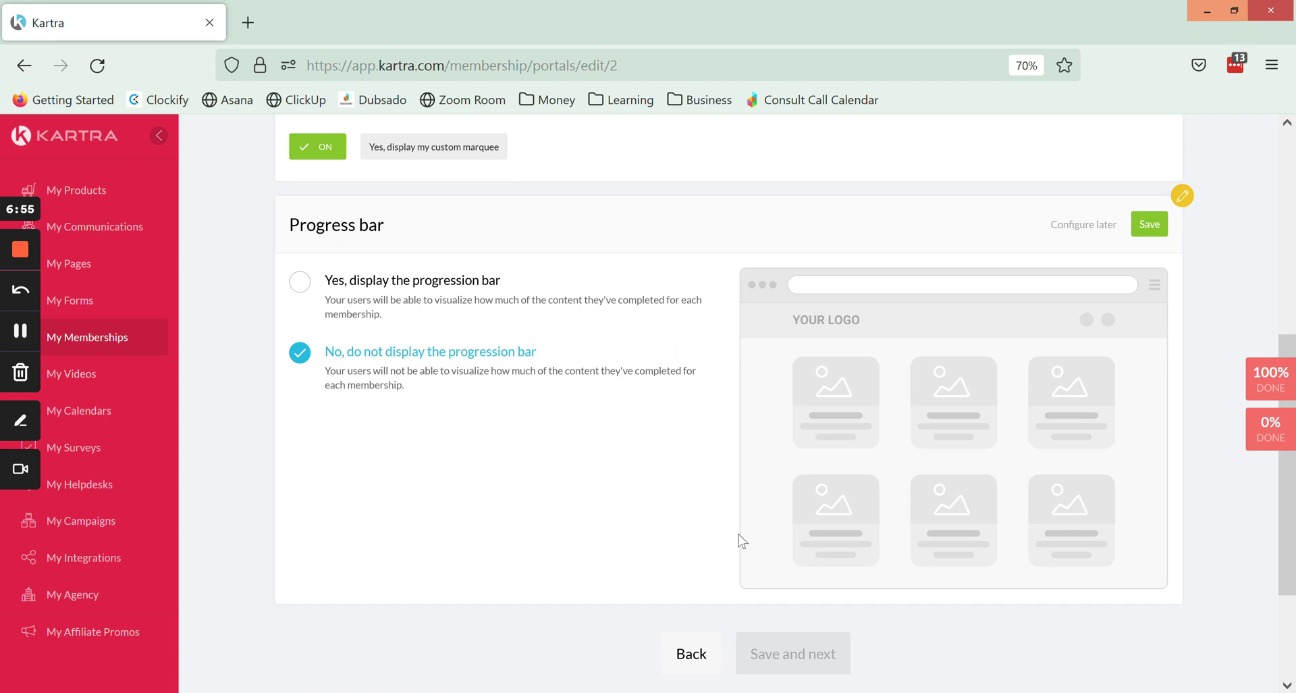
# Choose 'Yes, display the progression bar' and save the progress bar setting.
pyautogui.scroll(1, 428, 530)
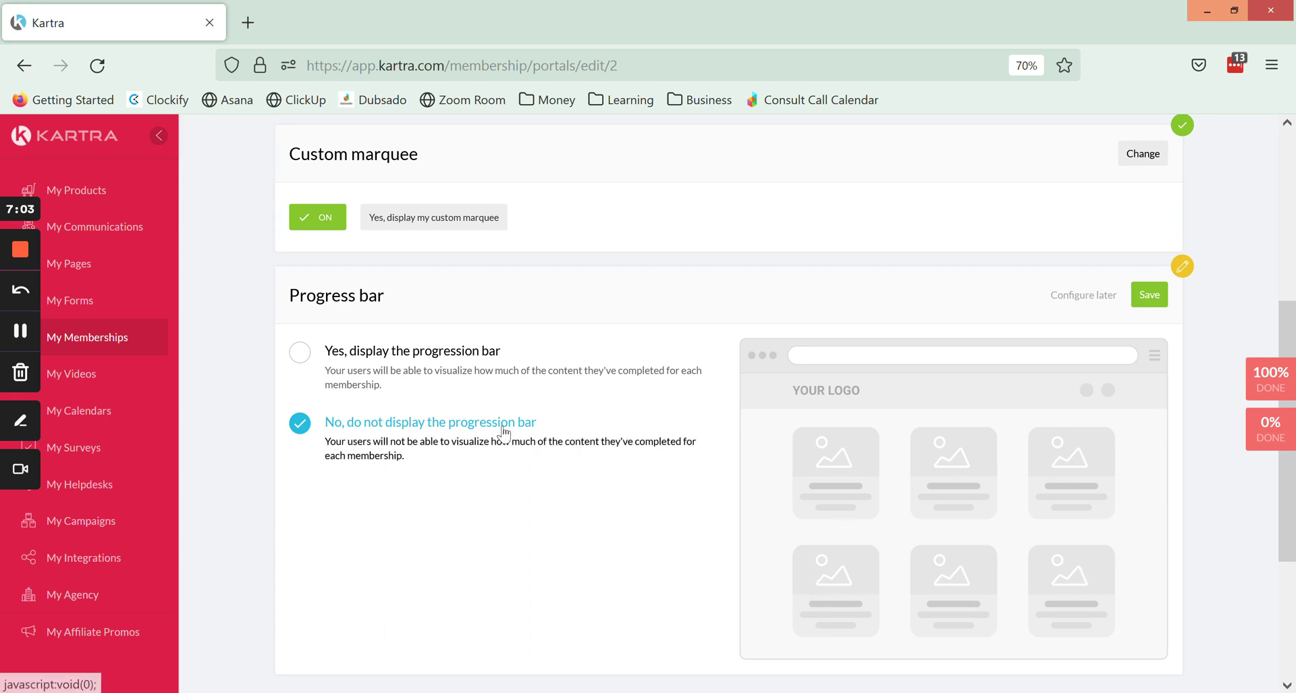
pyautogui.click(457, 380)
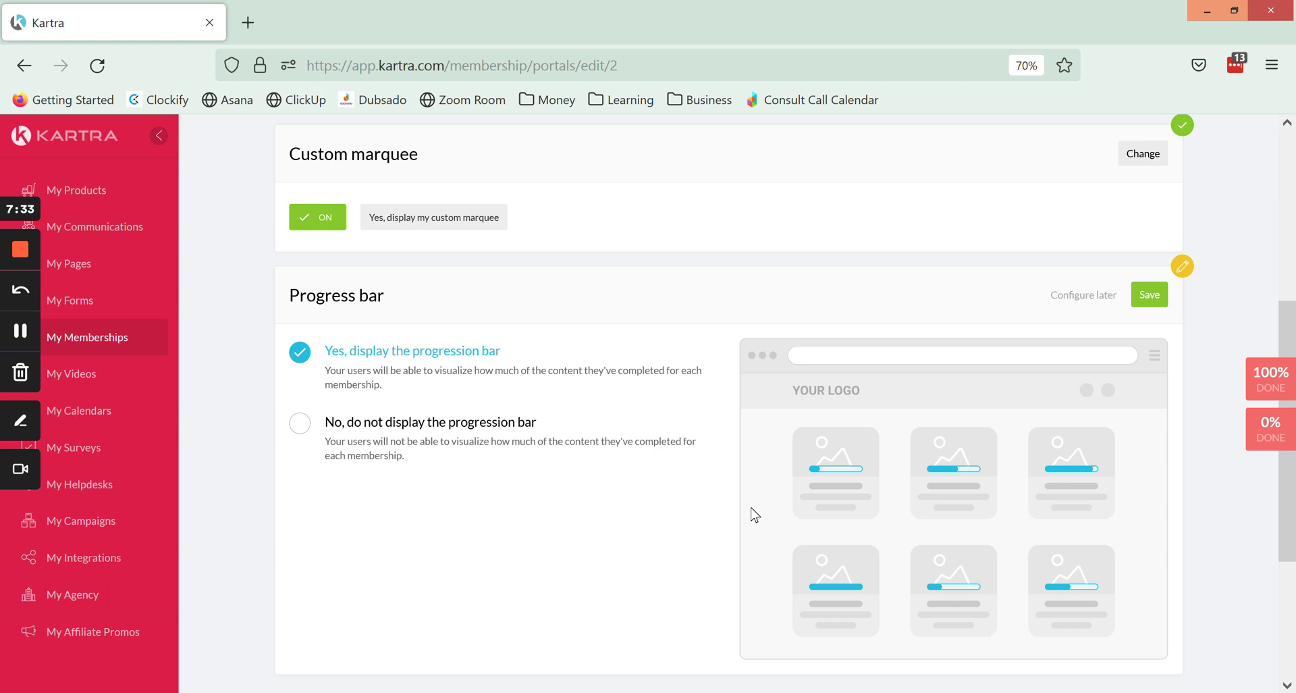
pyautogui.click(1149, 295)
pyautogui.scroll(5, 935, 379)
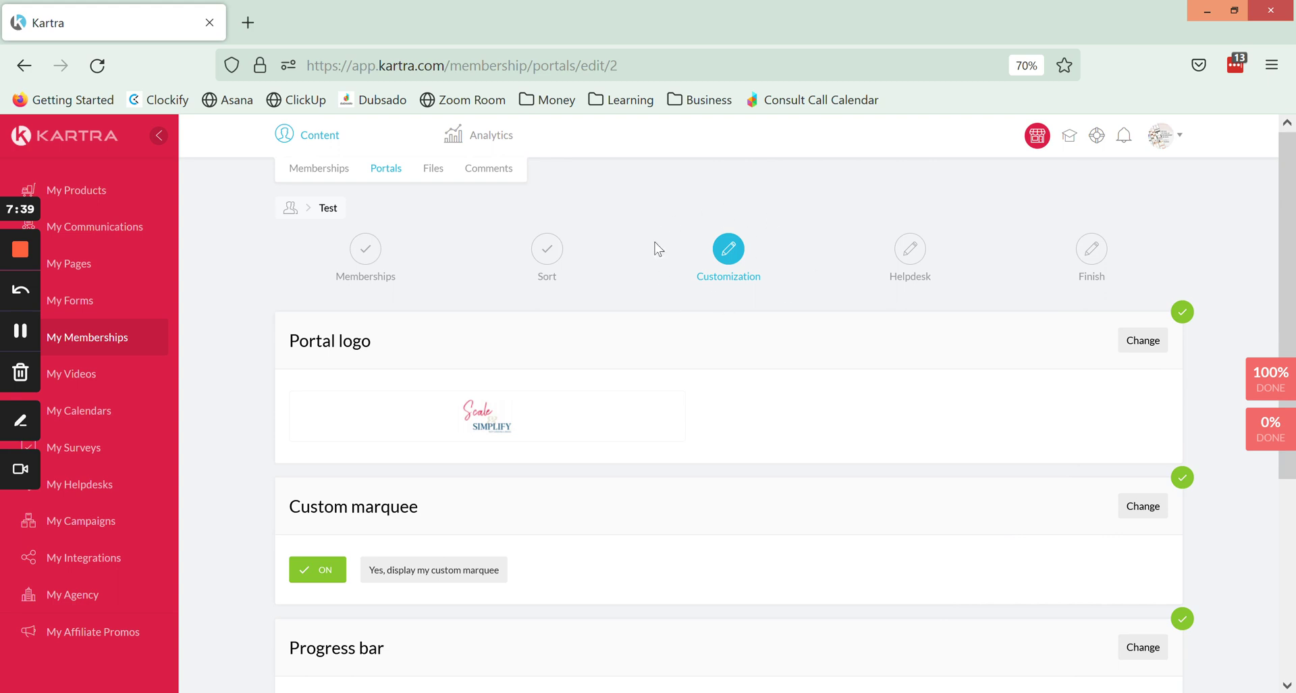
pyautogui.scroll(-1, 743, 256)
pyautogui.scroll(-10, 743, 255)
# Advance to the helpdesk step and try Kartra Helpdesk with Website Support.
pyautogui.click(804, 495)
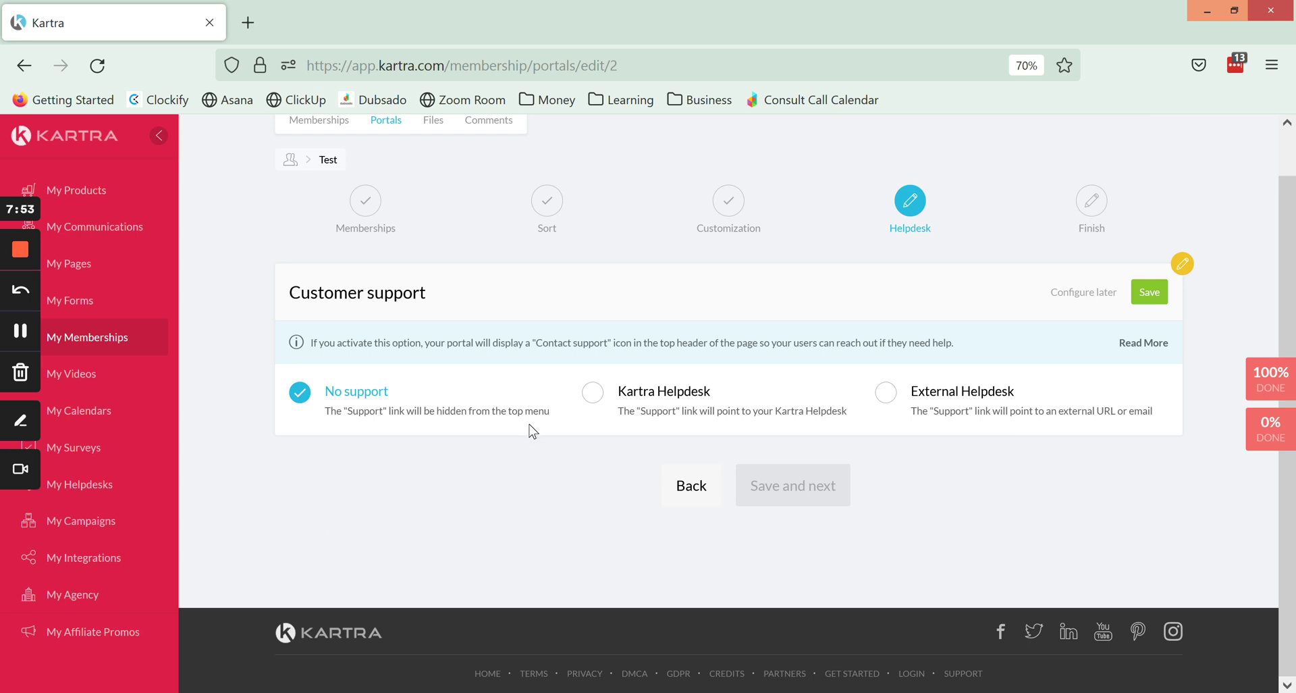
pyautogui.click(750, 408)
pyautogui.click(380, 485)
pyautogui.click(357, 538)
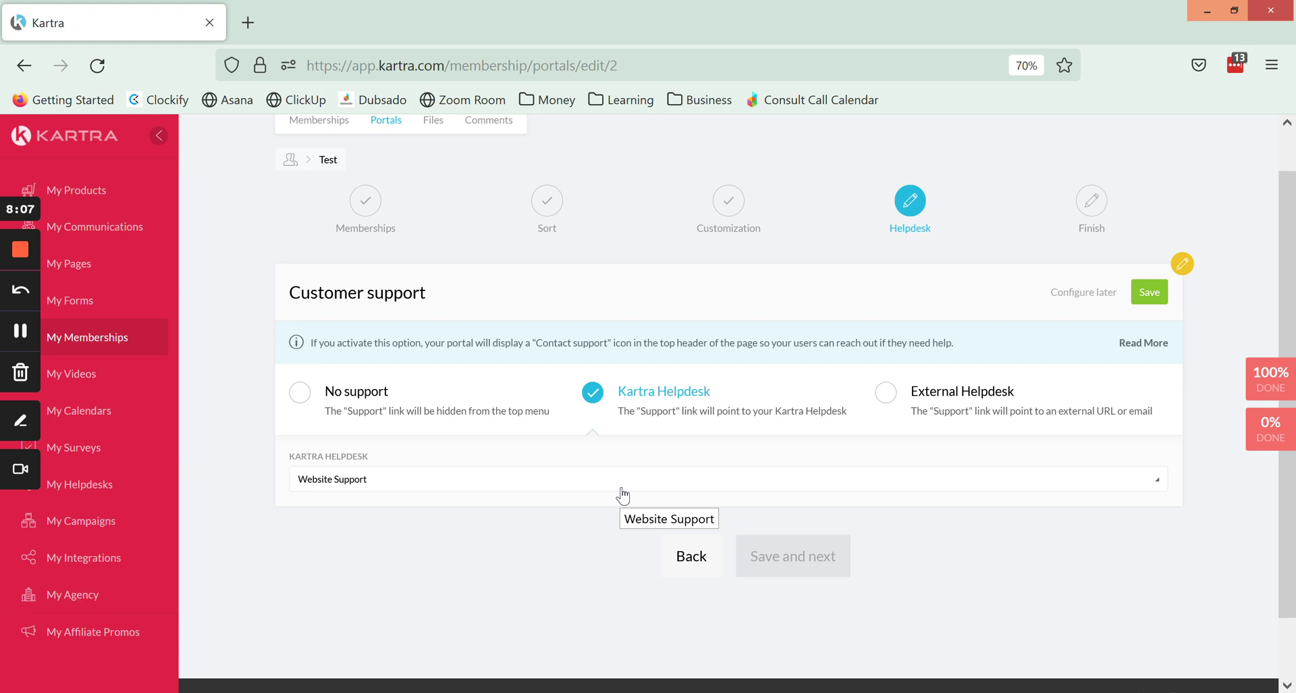
# Switch customer support to No support, save it, and finish the portal setup.
pyautogui.click(449, 414)
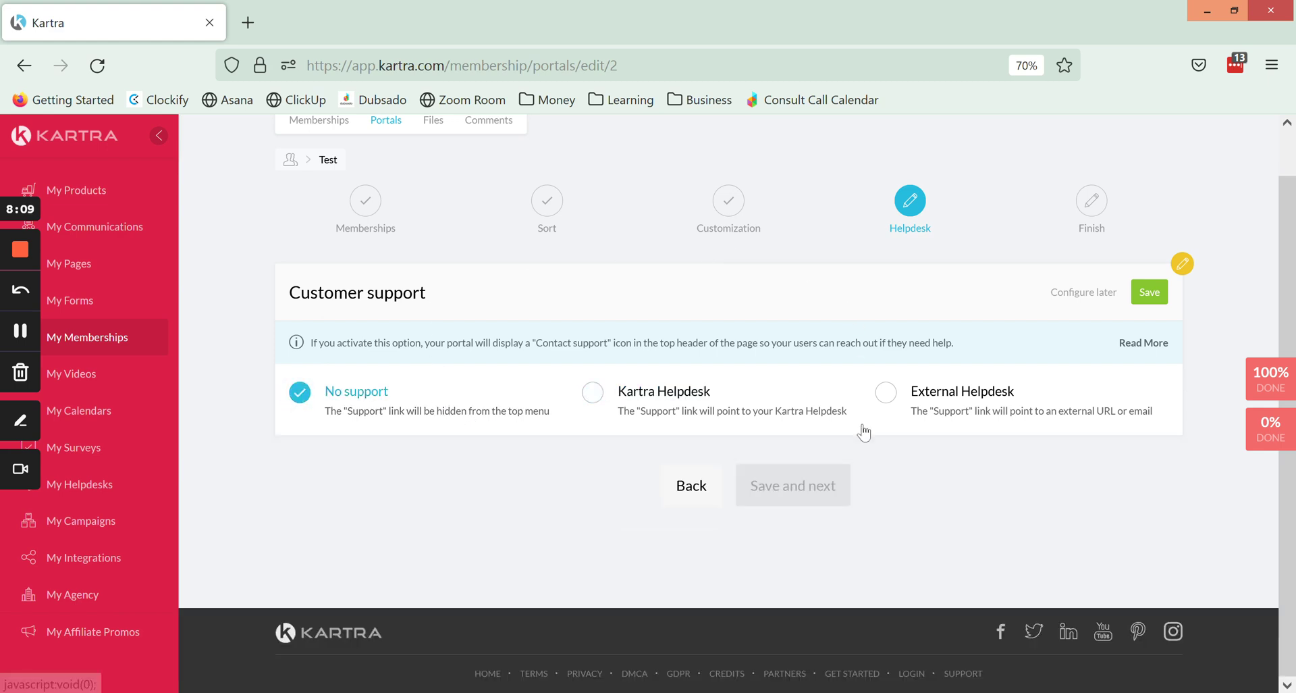
pyautogui.click(1147, 292)
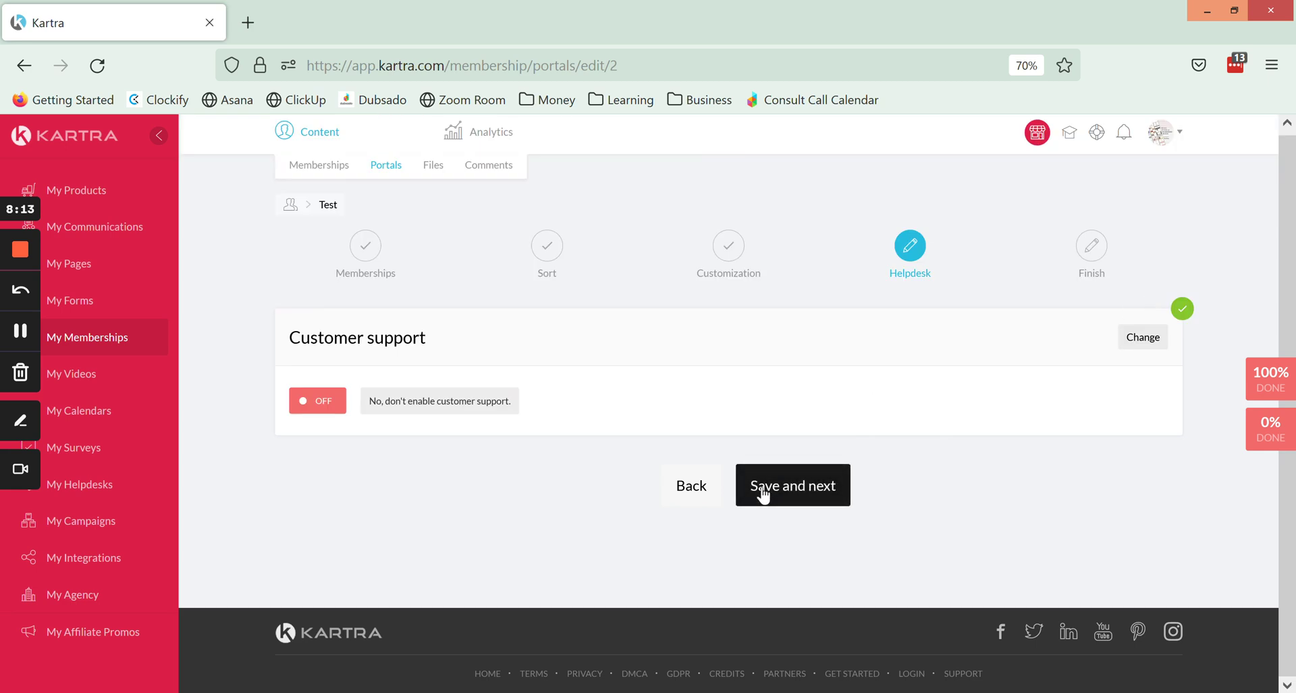
pyautogui.click(764, 488)
# Copy the Test portal's link and load it in a new Firefox tab.
pyautogui.doubleClick(493, 530)
pyautogui.hotkey('ctrl', 'a')
pyautogui.hotkey('ctrl', 'c')
pyautogui.click(248, 22)
pyautogui.hotkey('ctrl', 'v')
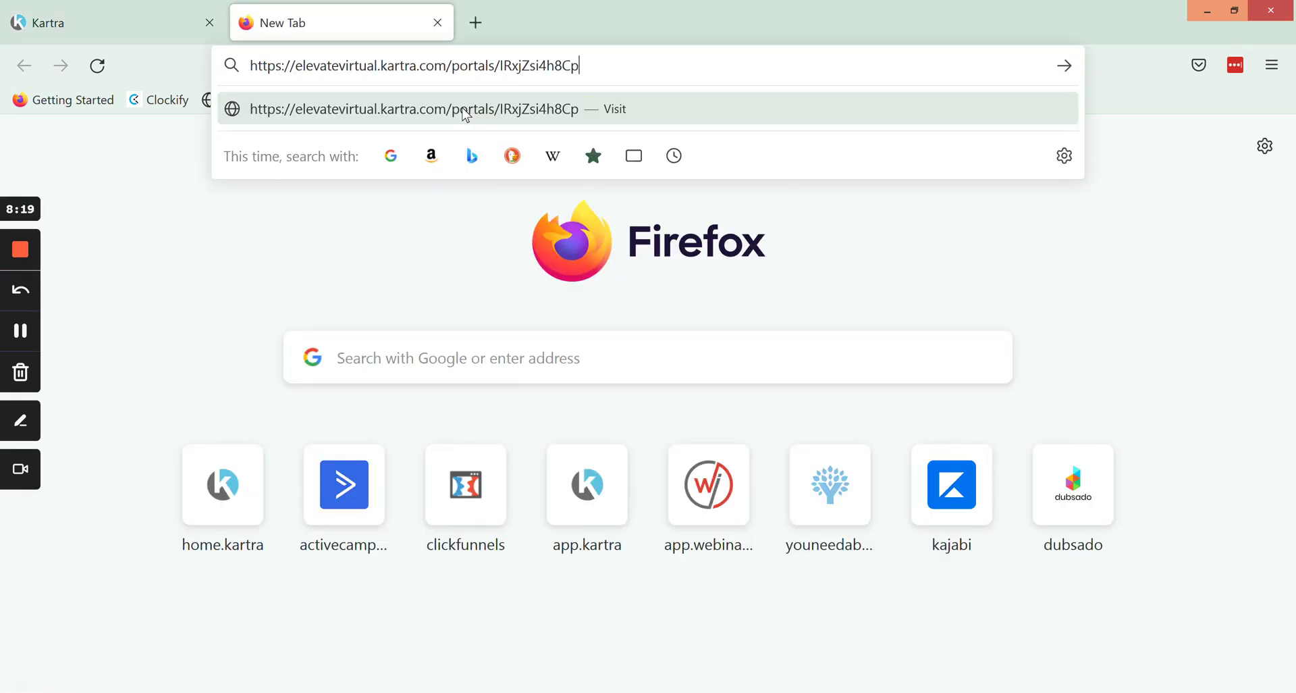
pyautogui.press('Return')
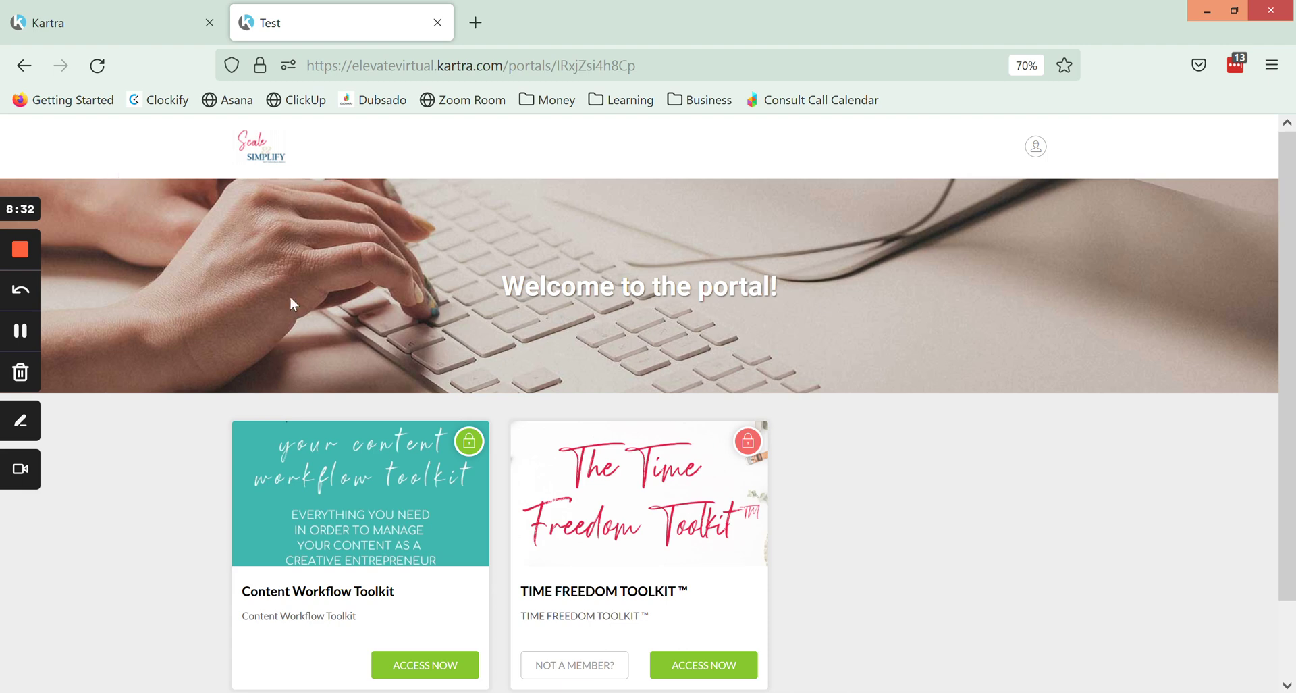
# Review the live portal's 'Welcome to the portal!' banner and toolkit cards, then return to the Kartra tab.
pyautogui.moveTo(501, 287); pyautogui.dragTo(780, 286)
pyautogui.click(882, 478)
pyautogui.scroll(-2, 884, 478)
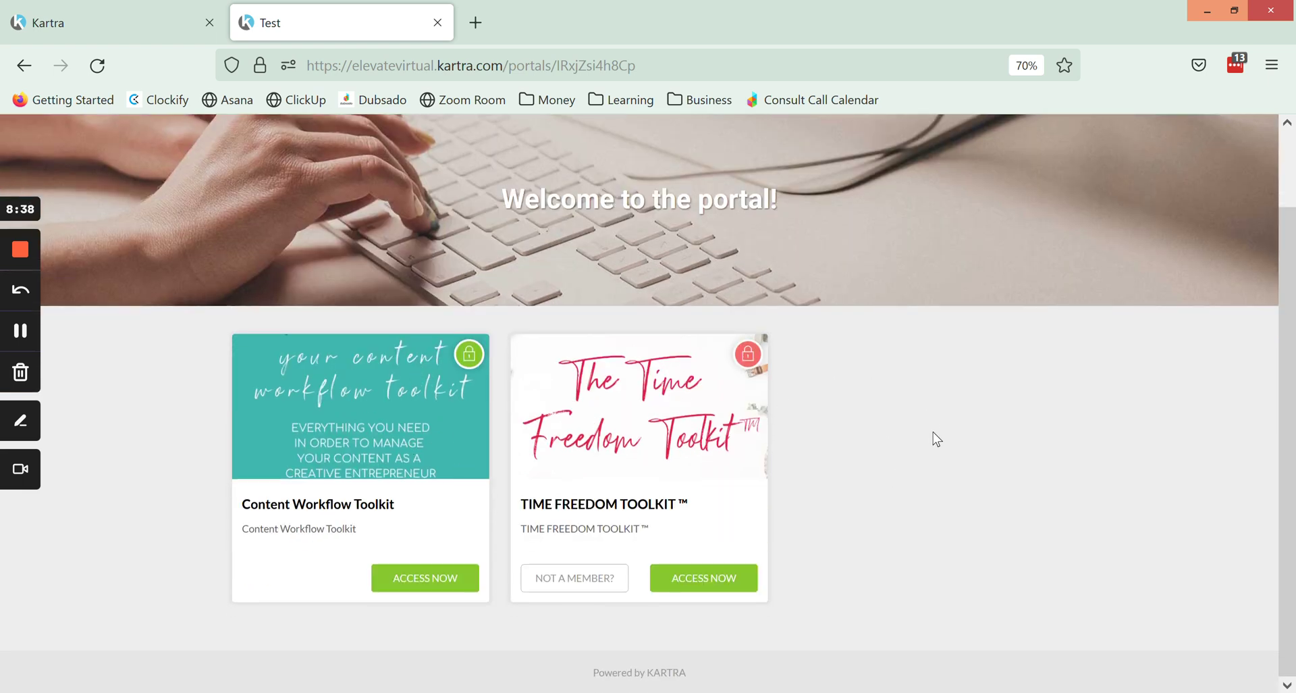
pyautogui.scroll(2, 924, 416)
pyautogui.scroll(-2, 929, 401)
pyautogui.scroll(2, 924, 395)
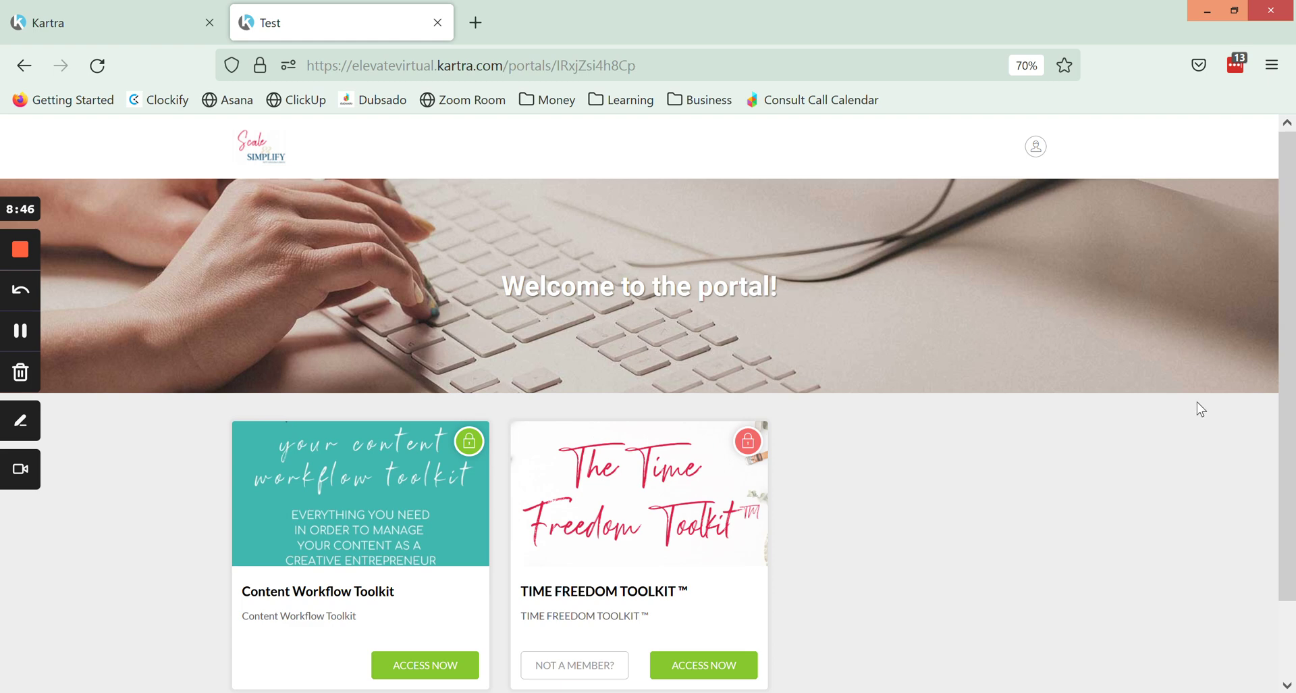
pyautogui.scroll(-2, 1197, 403)
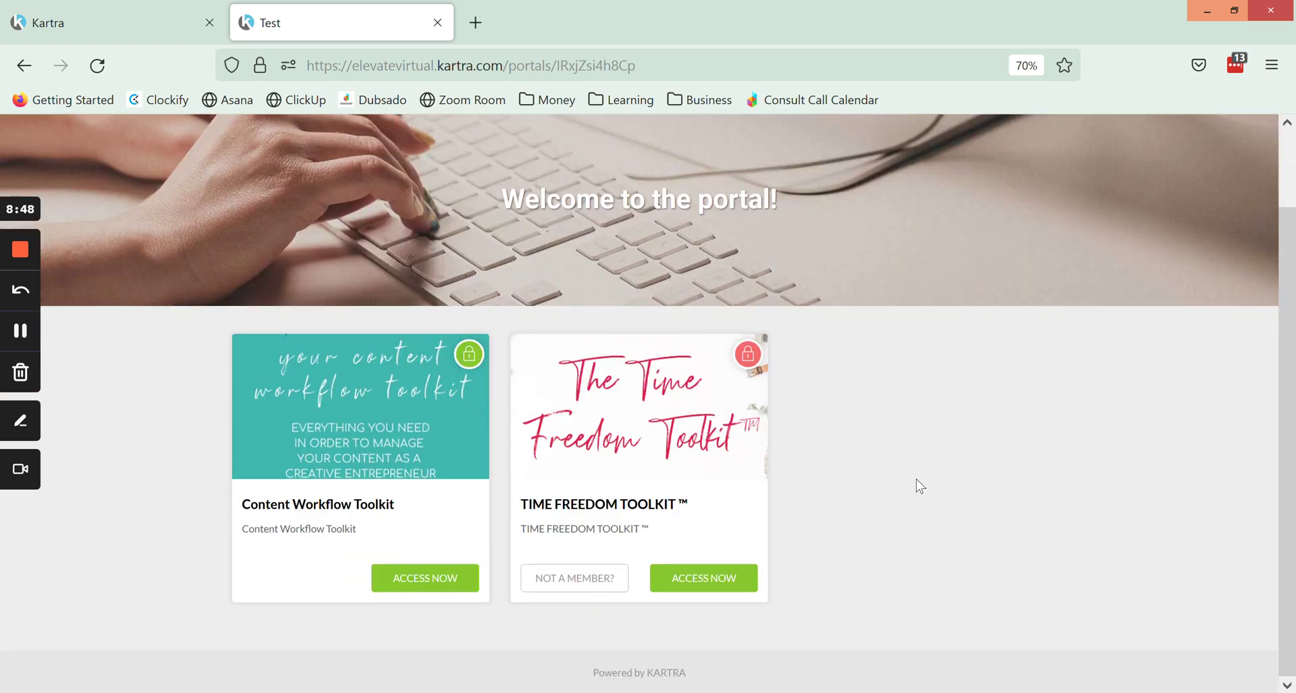
pyautogui.scroll(2, 914, 473)
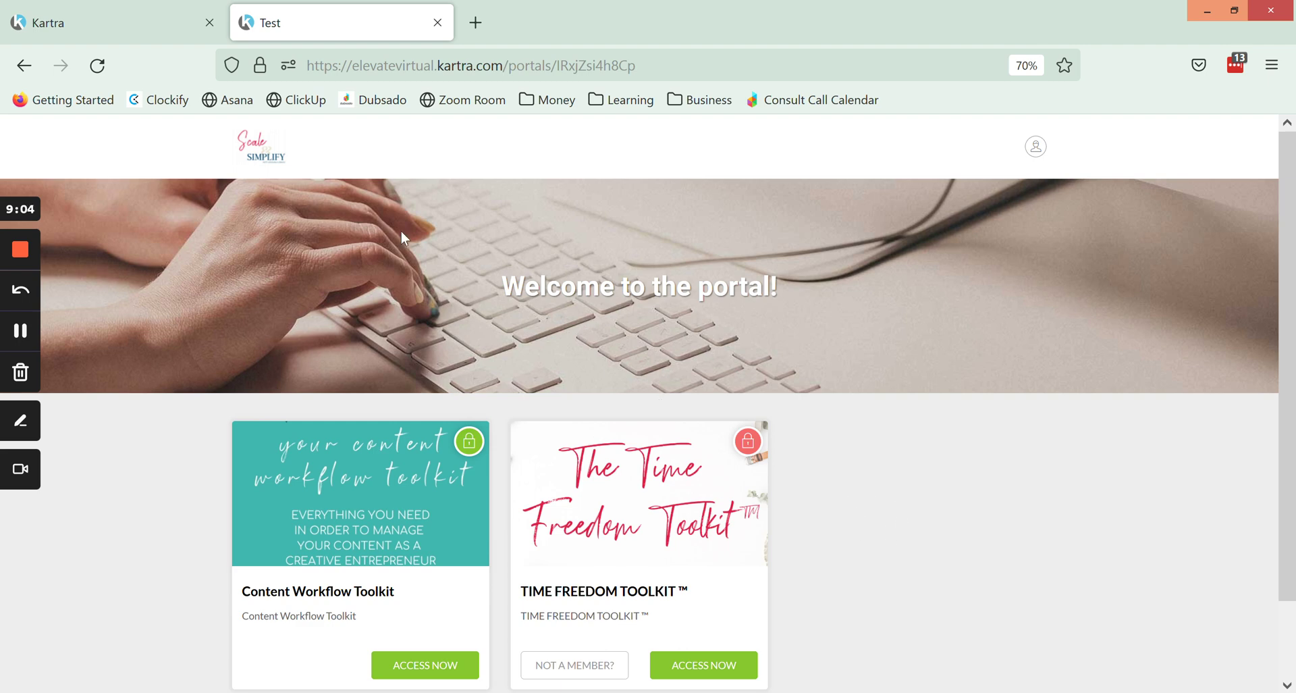
pyautogui.click(150, 27)
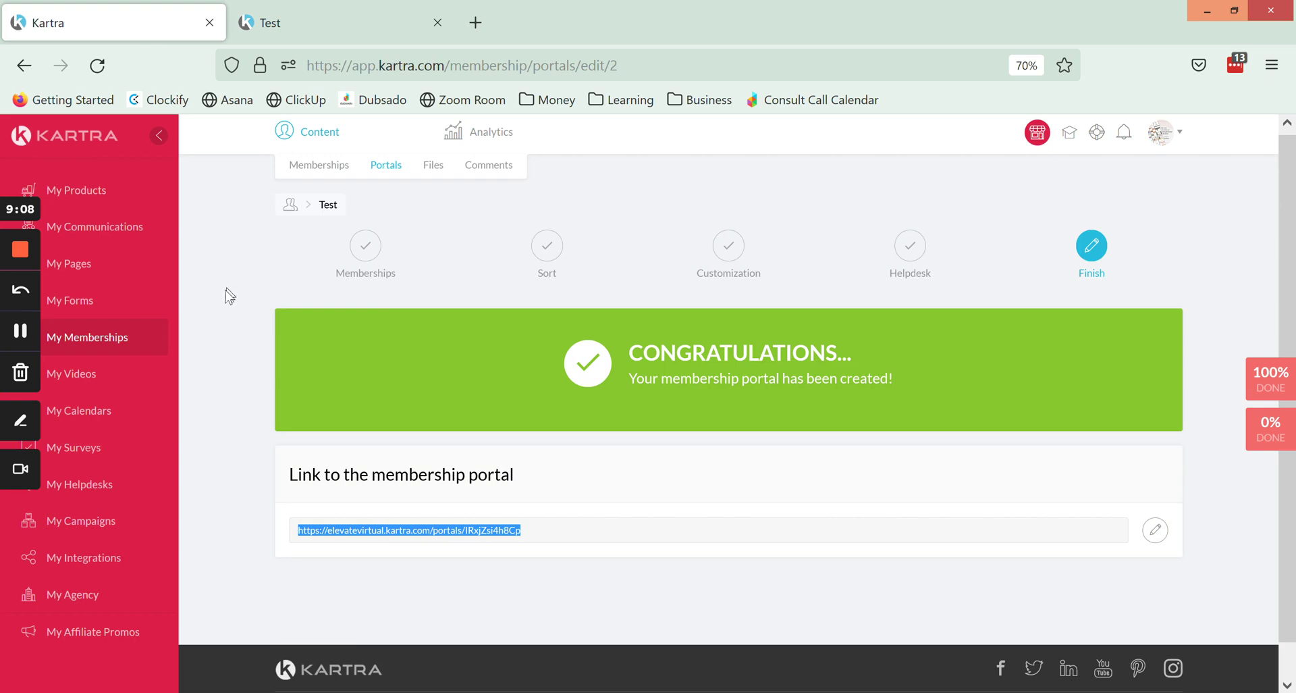
# Open the Portals subtab under Content to list Test alongside ELEVATE Your Business.
pyautogui.click(21, 332)
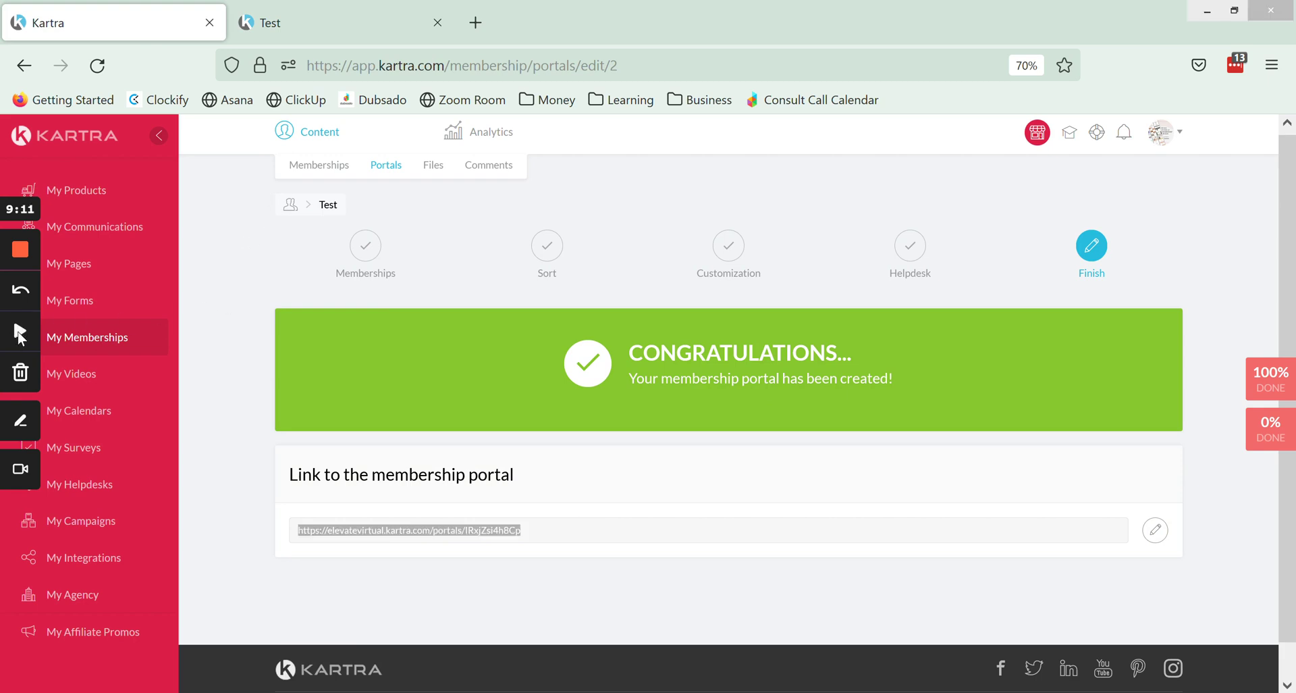
pyautogui.click(384, 169)
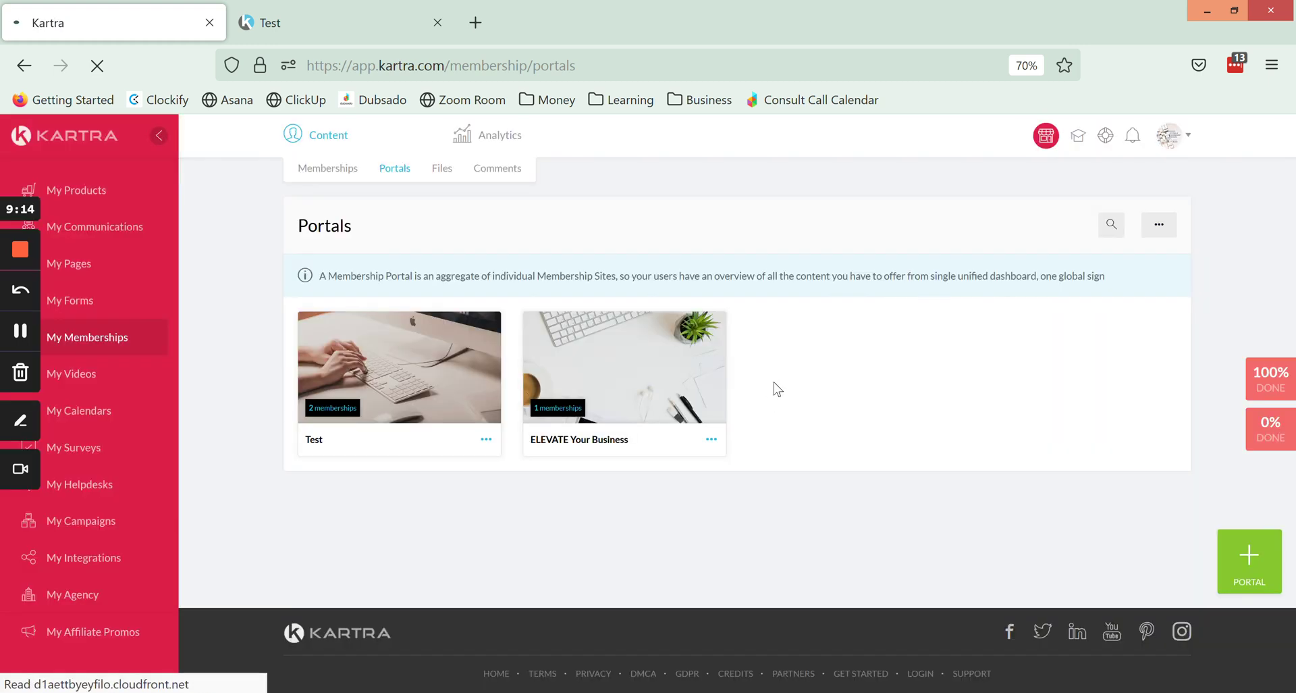